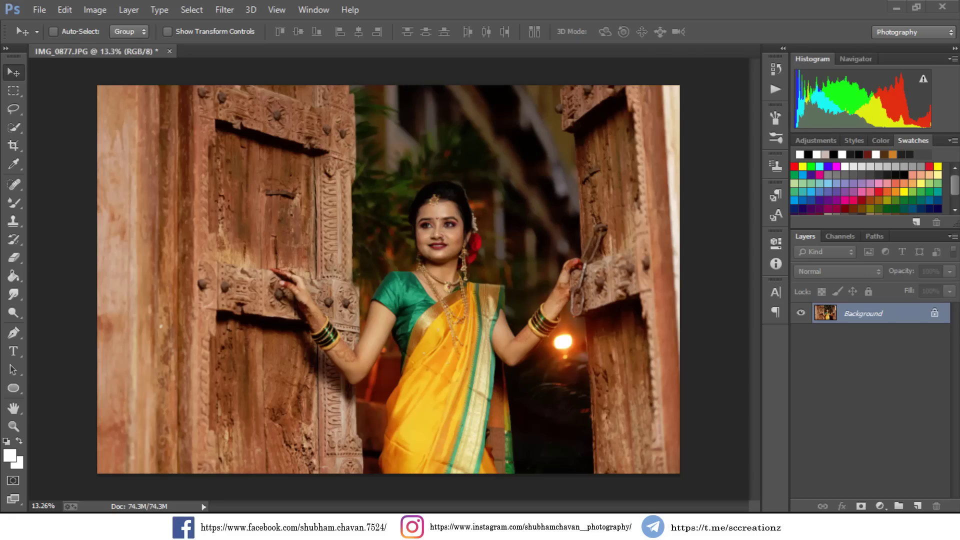
Apply Auto Levels with the midtone set to 1.27.
left_click(95, 10)
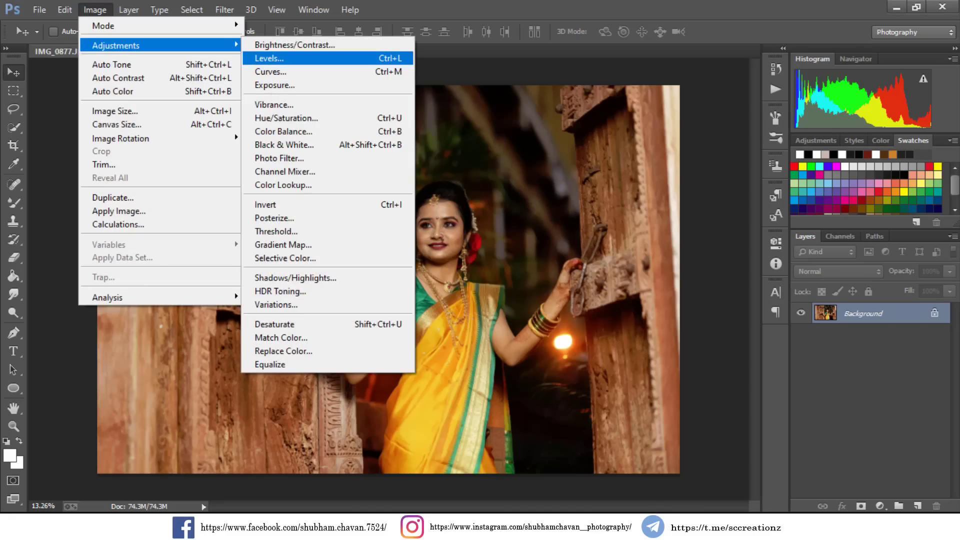
left_click(268, 59)
left_click(928, 183)
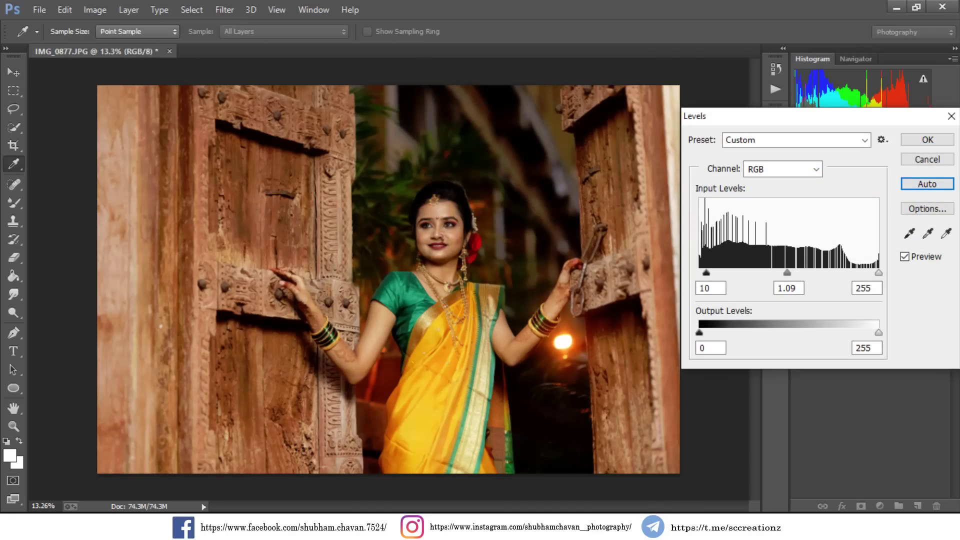
left_click_drag(787, 273, 779, 273)
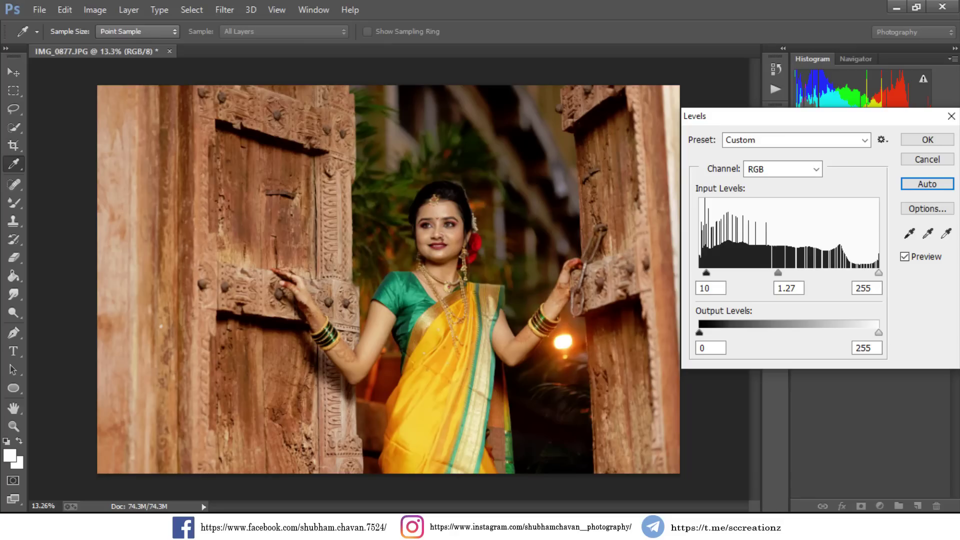
key("Return")
key("v")
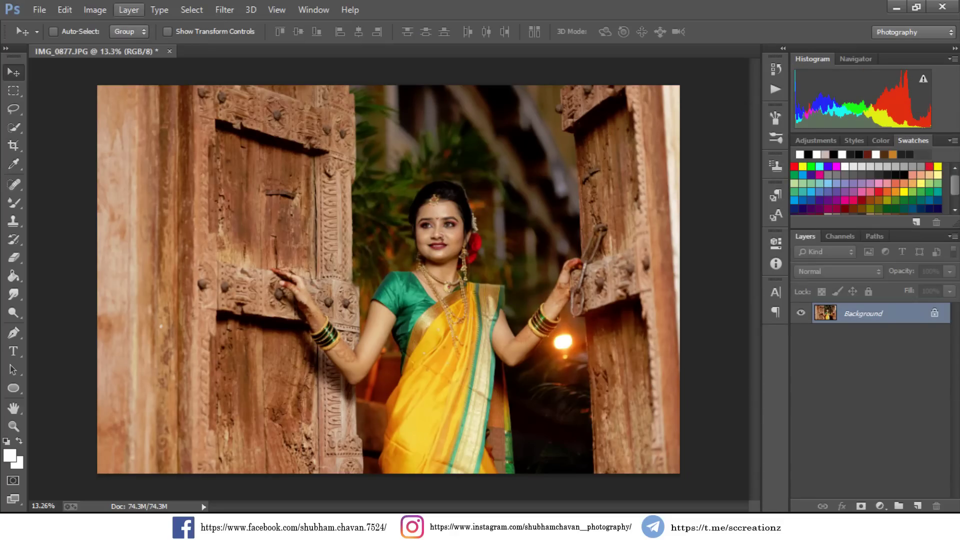
Lift the RGB curve slightly (170 to 177) and duplicate the Background layer.
left_click(95, 9)
left_click(360, 73)
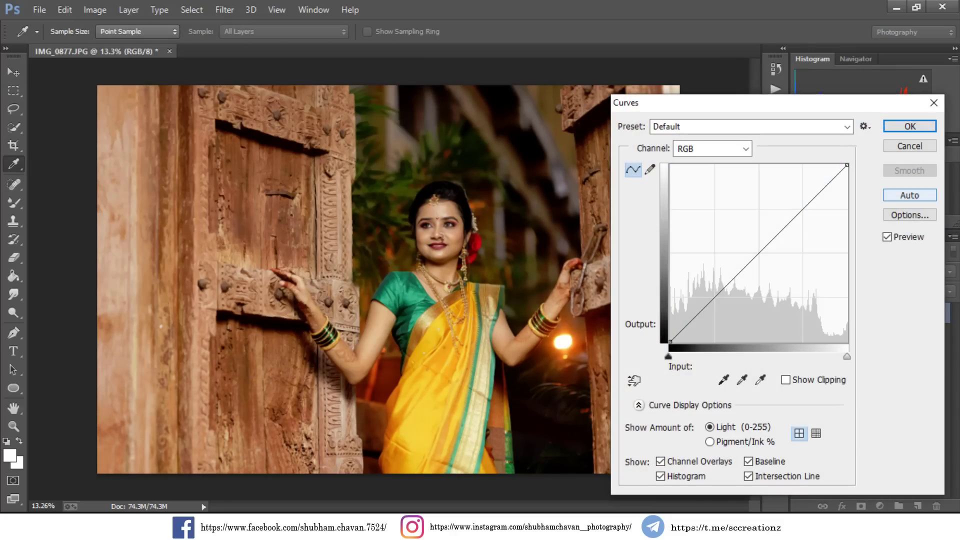
left_click_drag(788, 225, 788, 220)
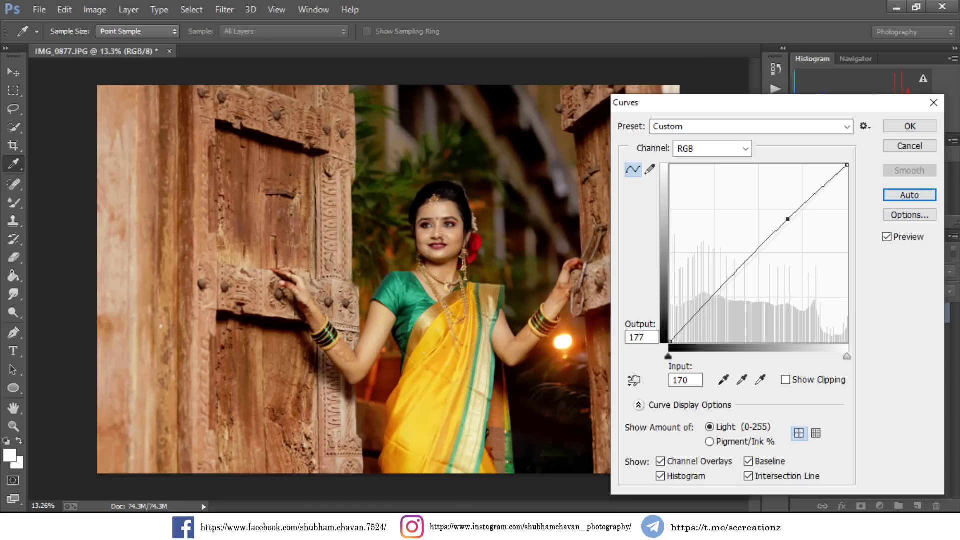
left_click(910, 127)
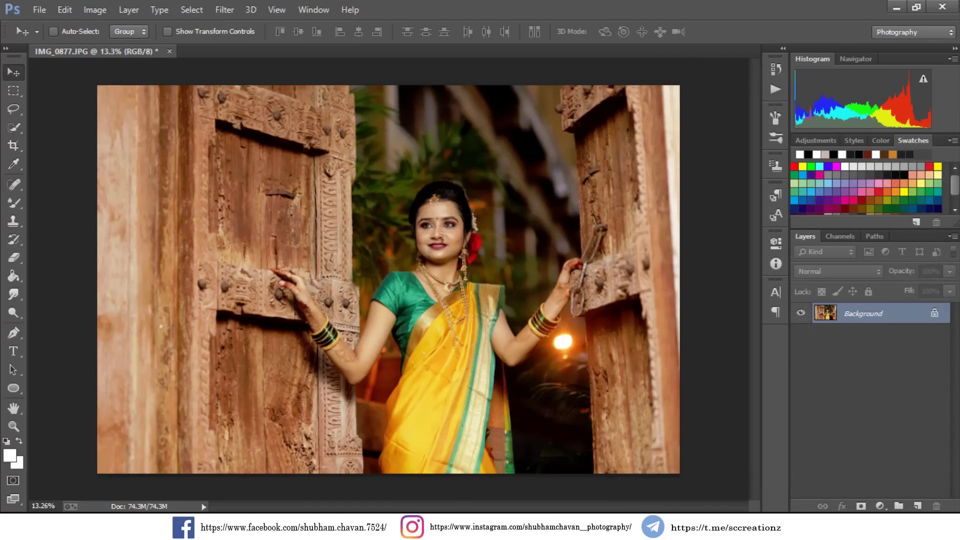
left_click_drag(864, 314, 917, 506)
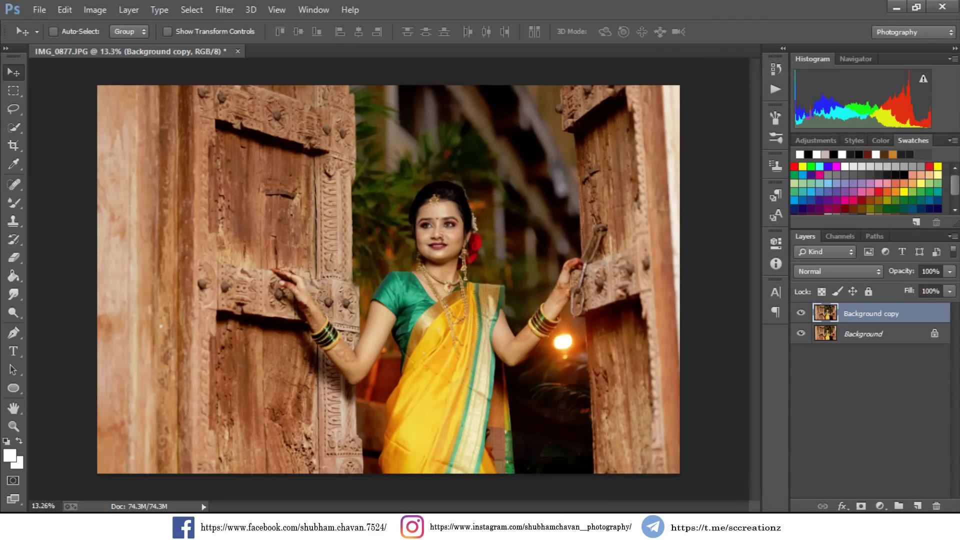
Zoom into the face and set the Spot Healing Brush to 34 px.
scroll(436, 215, "up", 2)
scroll(436, 214, "up", 2)
scroll(436, 214, "up", 2)
scroll(436, 215, "up", 2)
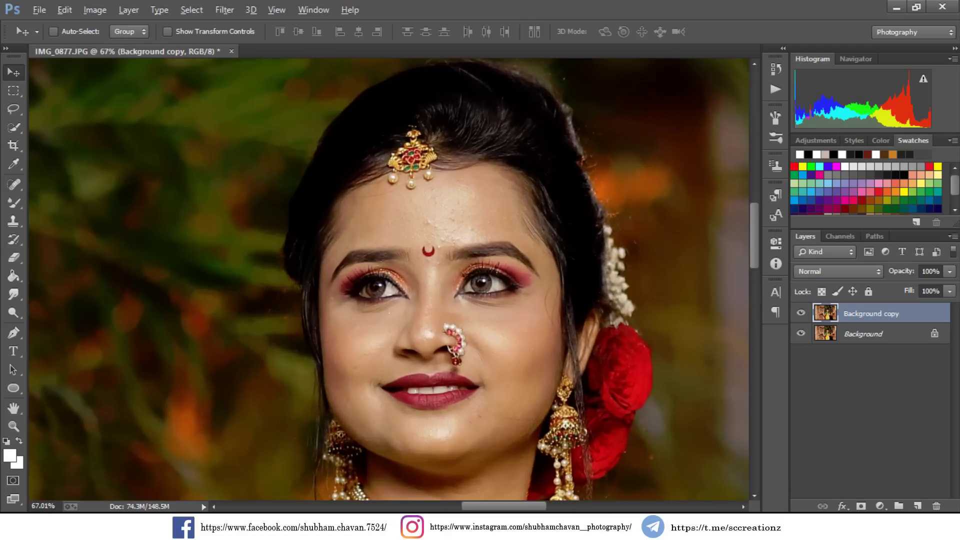
scroll(437, 215, "up", 3)
key("j")
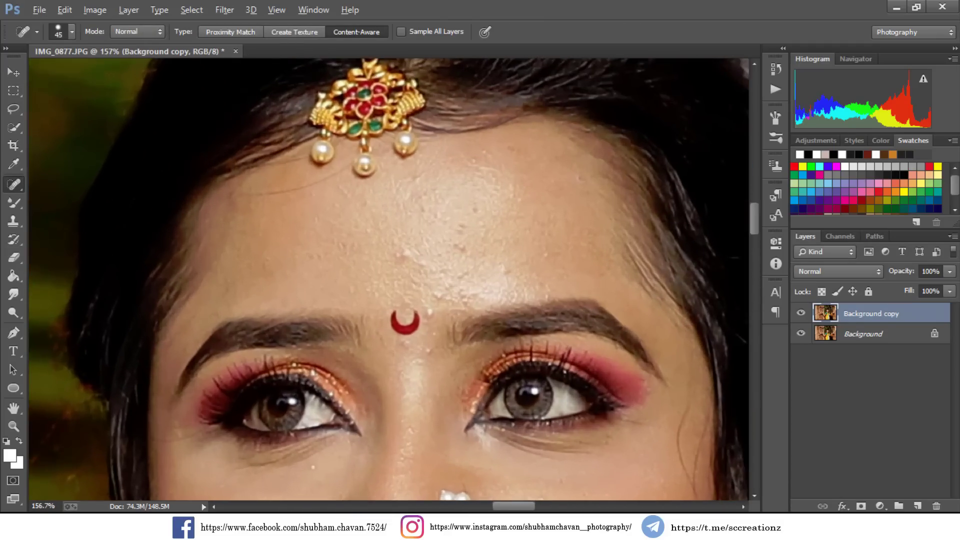
scroll(426, 244, "up", 1)
right_click(476, 257)
type("34")
key("Return")
Heal the small blemishes scattered across the forehead.
left_click(402, 257)
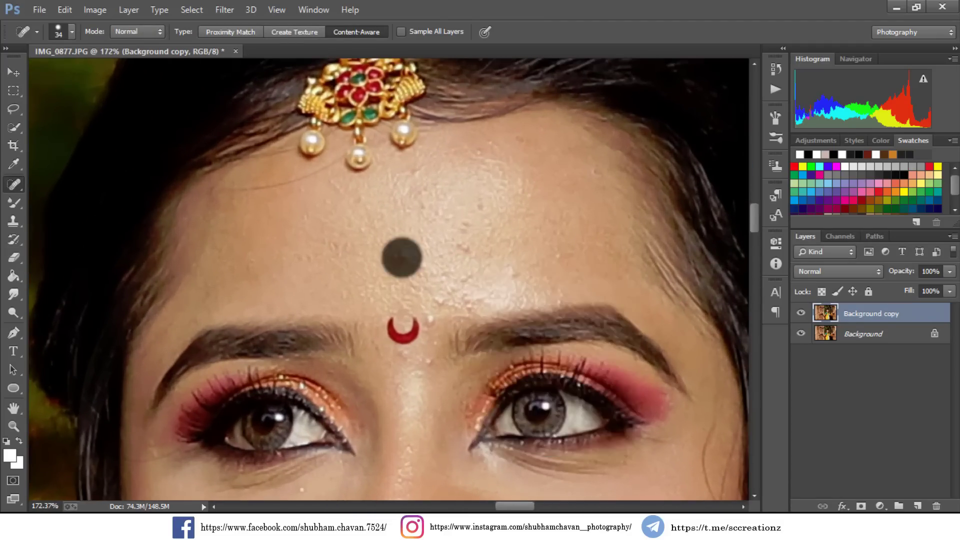
left_click(462, 246)
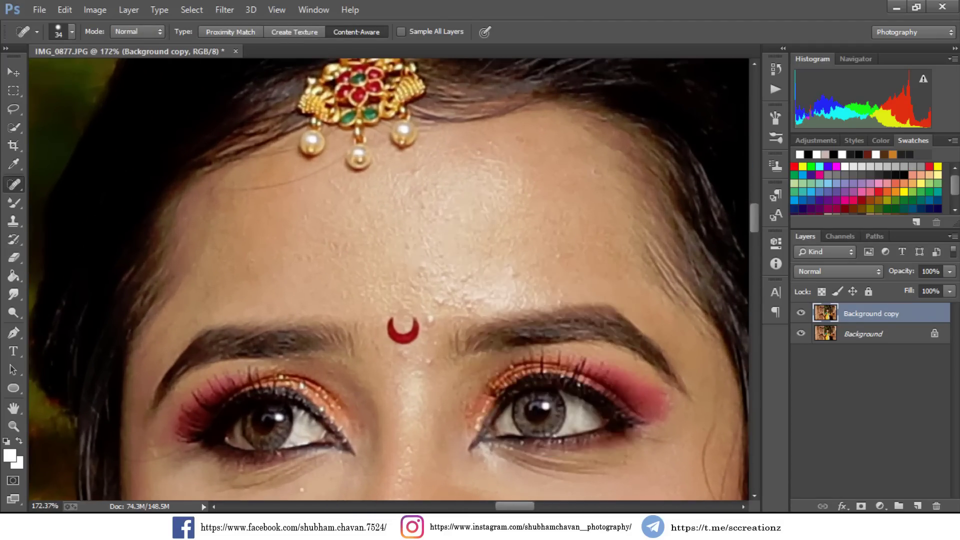
left_click(413, 255)
left_click(448, 294)
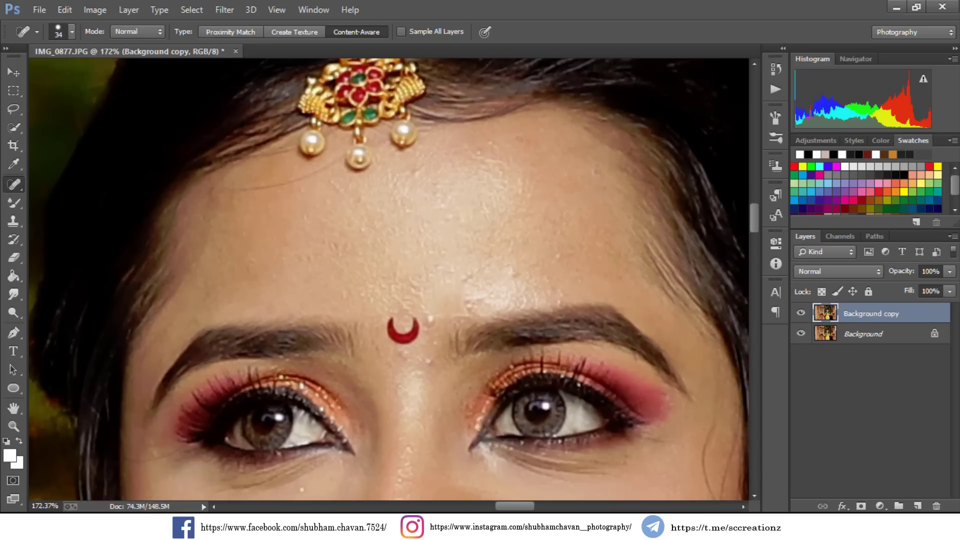
left_click(510, 271)
left_click(465, 279)
left_click(554, 263)
Reduce the healing brush to 20 px and heal a spot on the nose bridge.
right_click(554, 262)
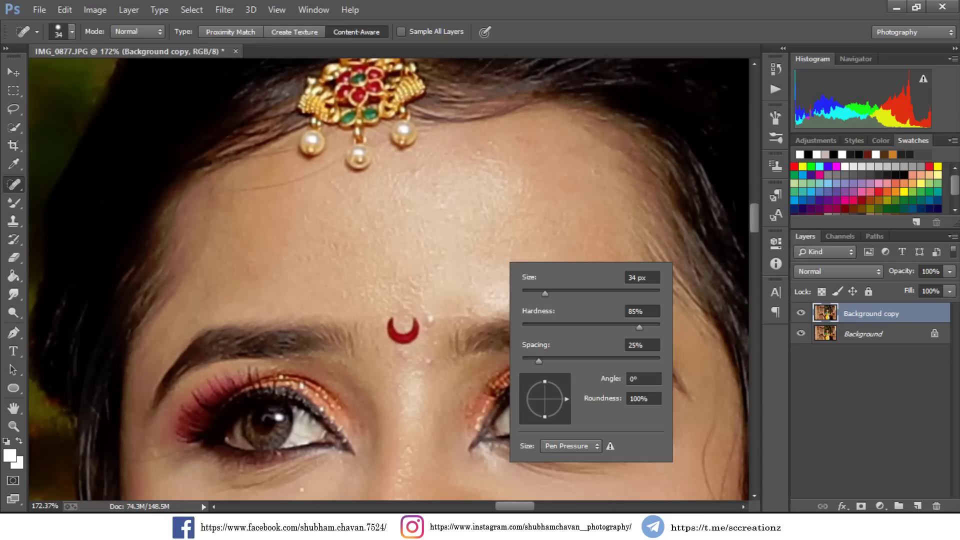
double_click(643, 277)
type("20")
key("Return")
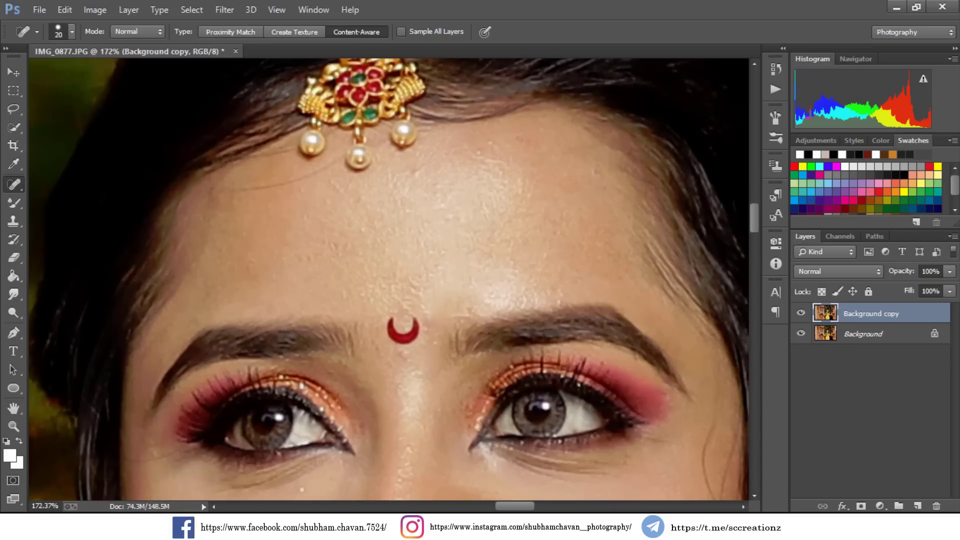
left_click(412, 363)
Heal a streak of forehead blemishes and a spot beside the forehead ornament.
right_click(14, 185)
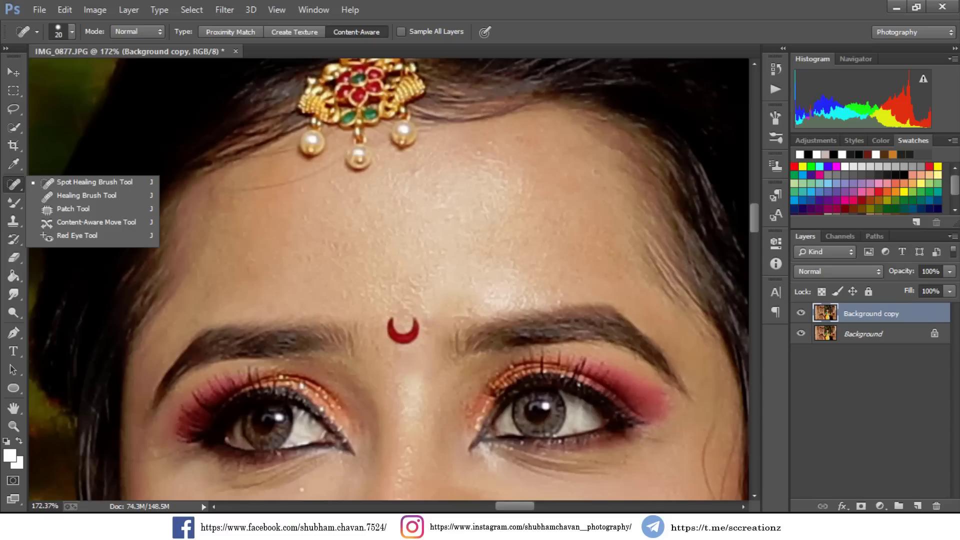
left_click(65, 182)
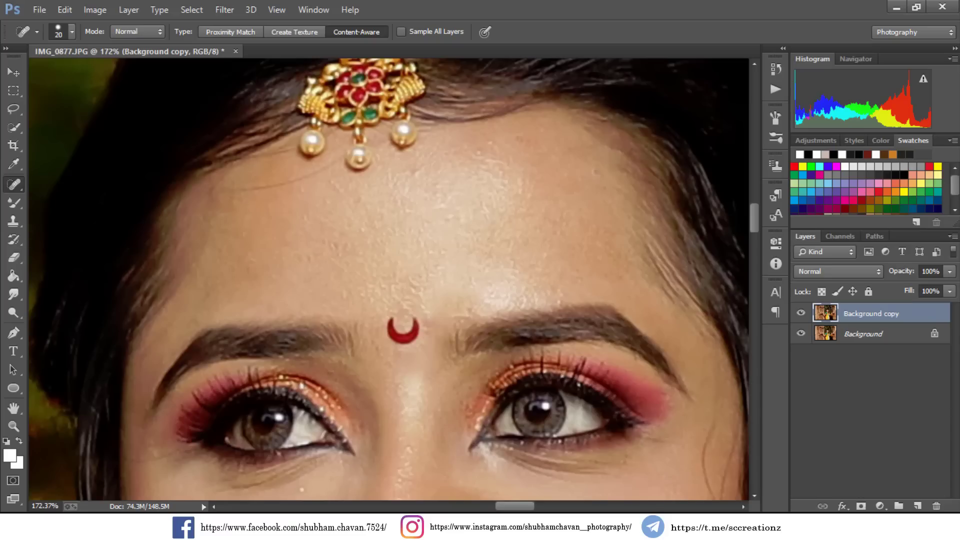
left_click_drag(239, 190, 312, 179)
left_click(327, 174)
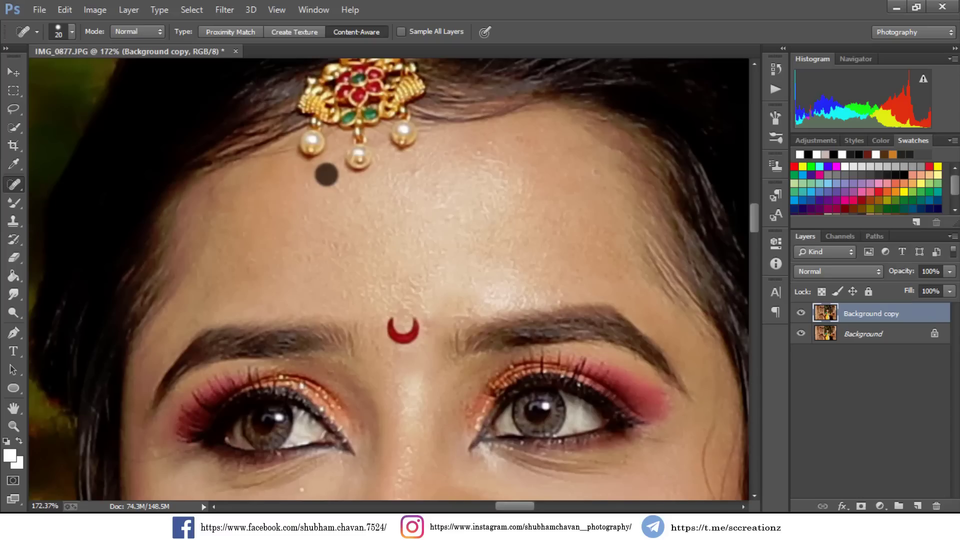
left_click_drag(380, 350, 284, 200)
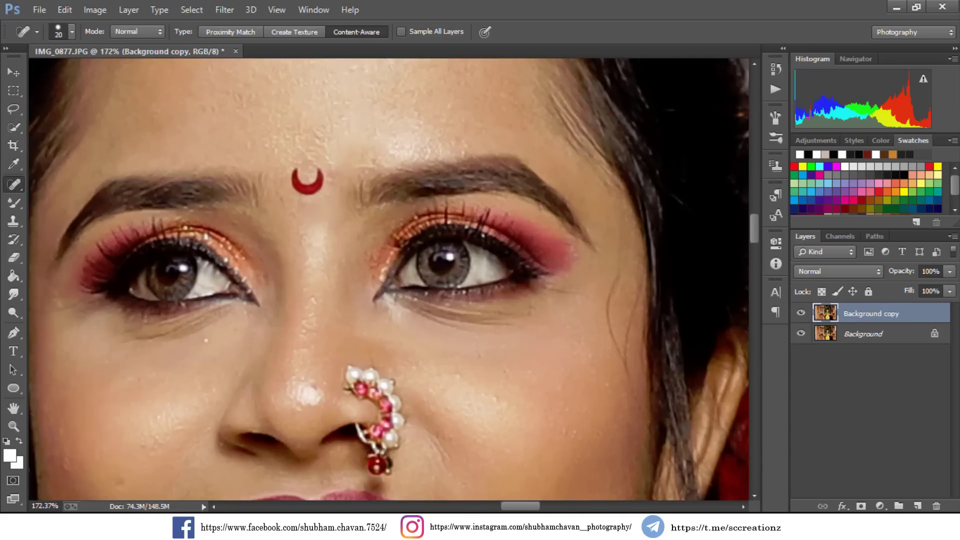
Heal the cheek blemishes and the cheek edge near the hairline.
left_click_drag(620, 279, 616, 356)
left_click_drag(635, 281, 632, 380)
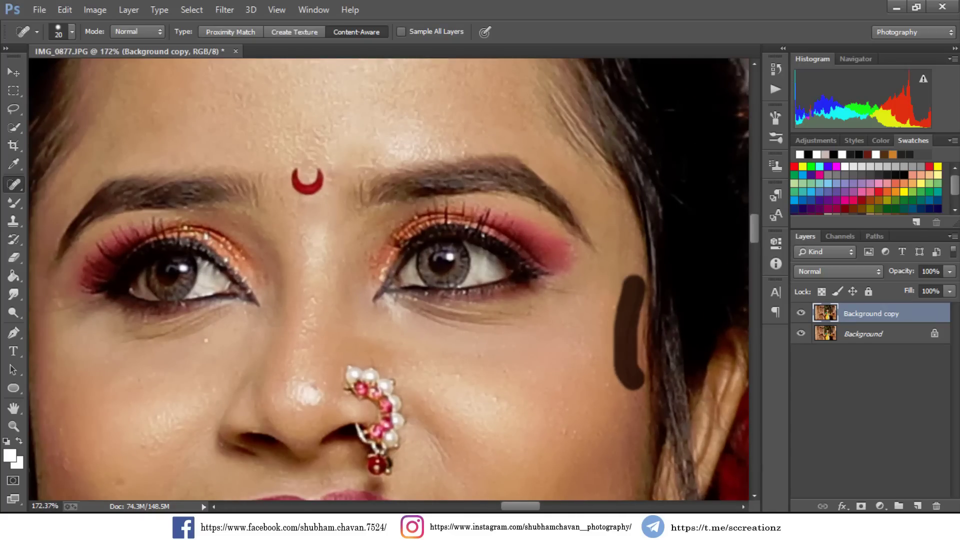
scroll(550, 307, "down", 2)
scroll(550, 308, "up", 4)
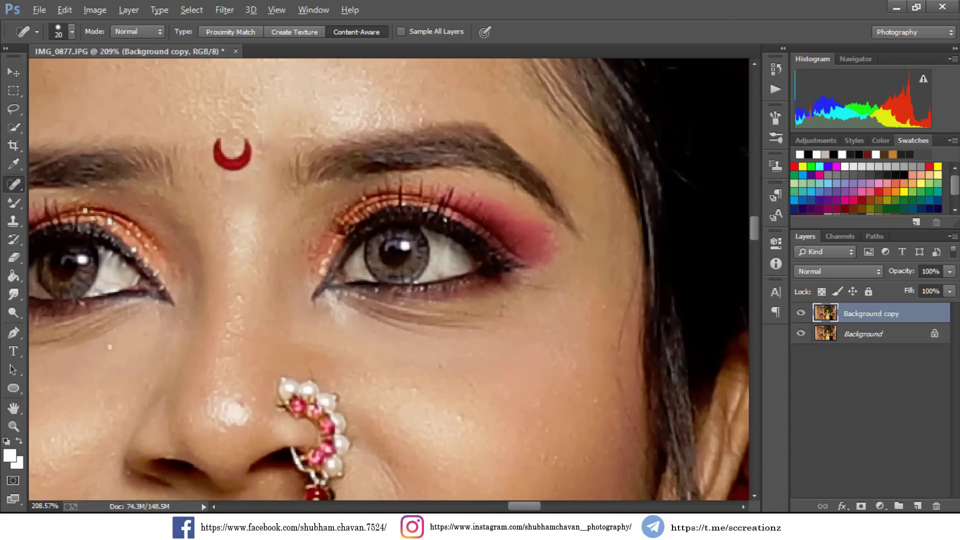
scroll(501, 380, "down", 2)
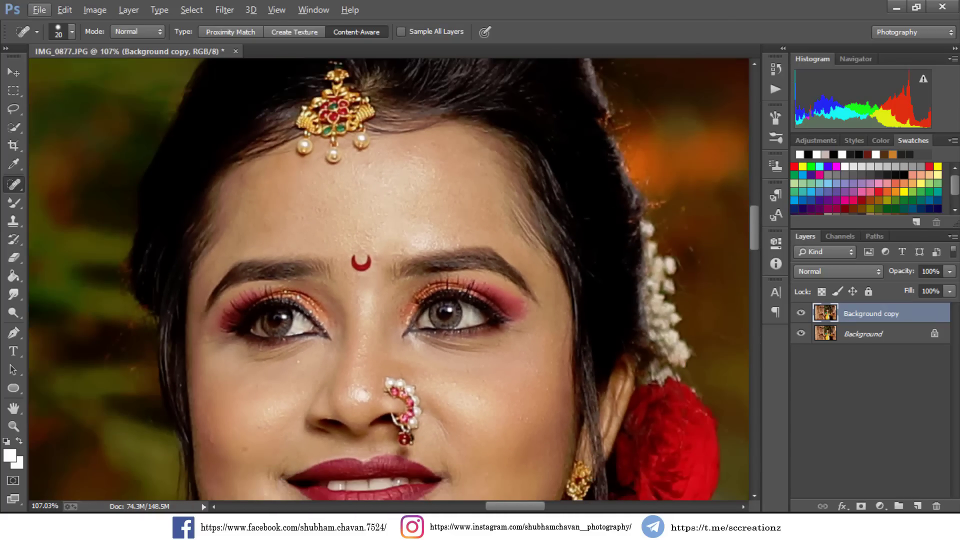
scroll(336, 183, "up", 1)
scroll(336, 183, "up", 3)
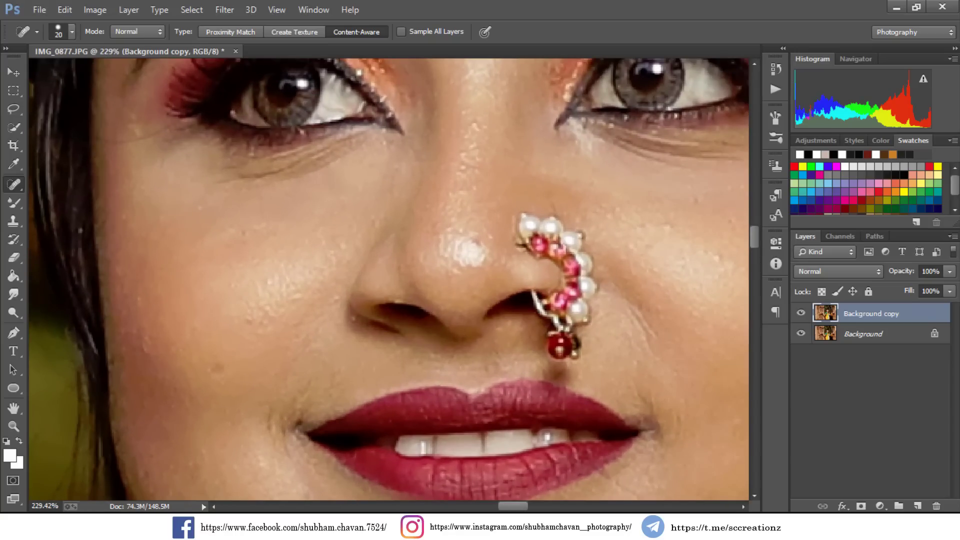
scroll(378, 314, "down", 2)
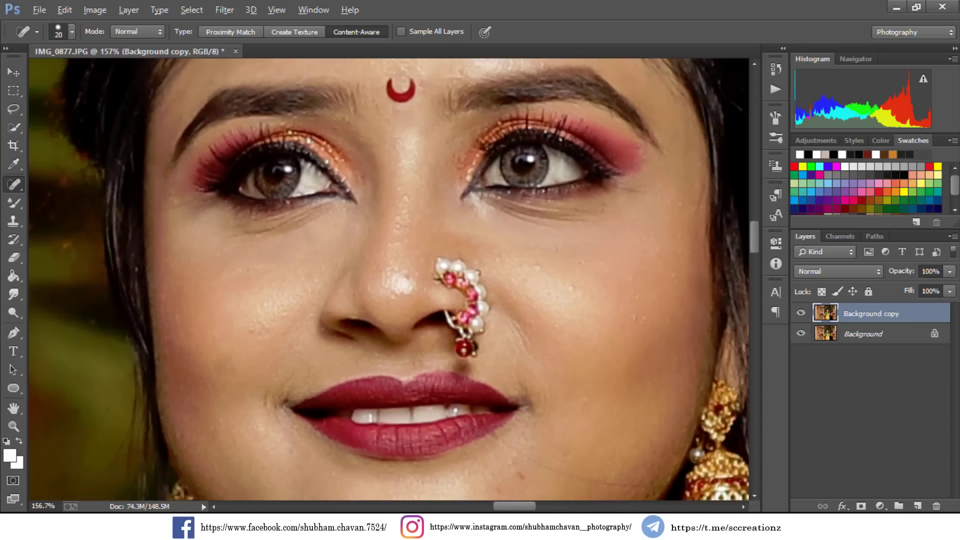
scroll(464, 440, "up", 3)
Heal spots on the chin and lower cheek, then hide the Background copy to compare.
left_click(436, 454)
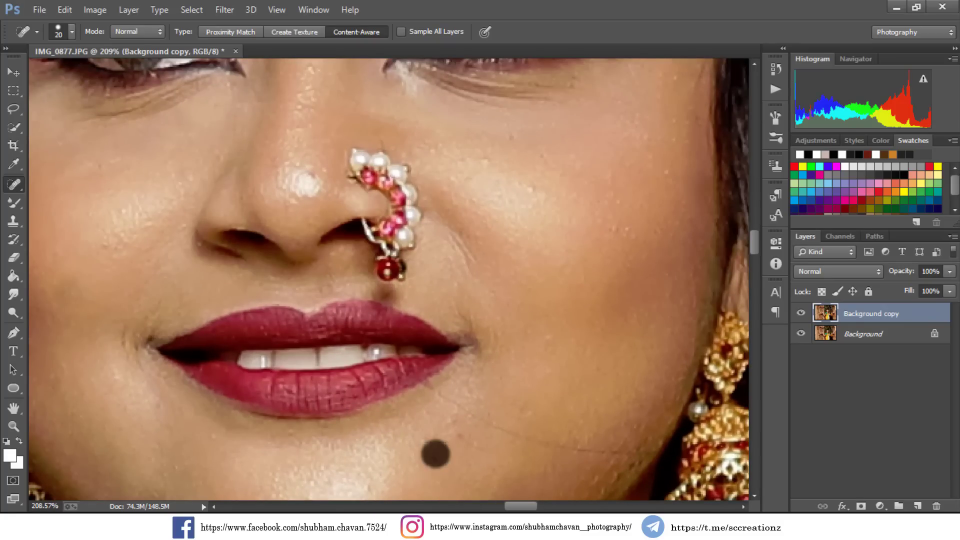
left_click(460, 437)
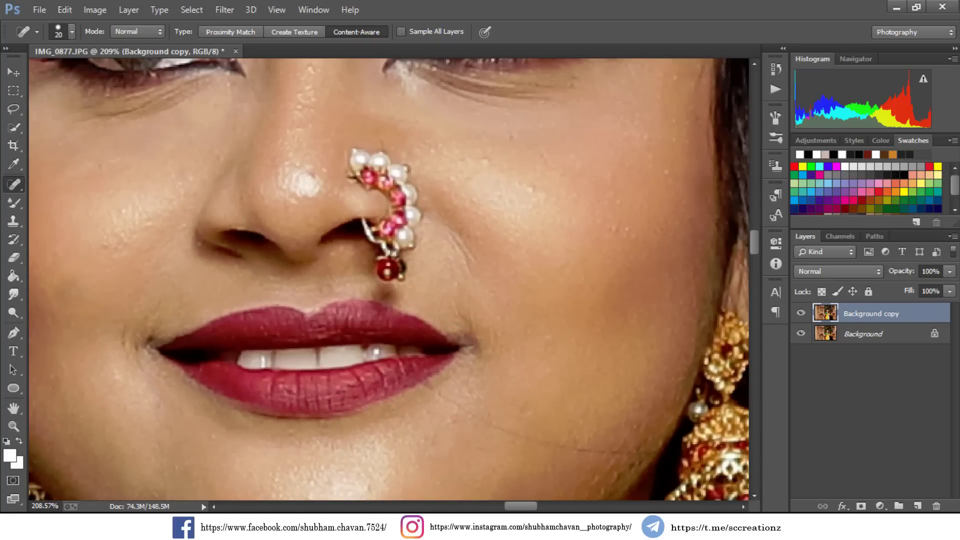
left_click_drag(439, 399, 526, 428)
left_click(542, 440)
left_click_drag(590, 453, 623, 453)
left_click(801, 313)
scroll(373, 315, "up", 2)
Set the brush to 12 px and heal spots below the nose ring and above the lip.
right_click(468, 299)
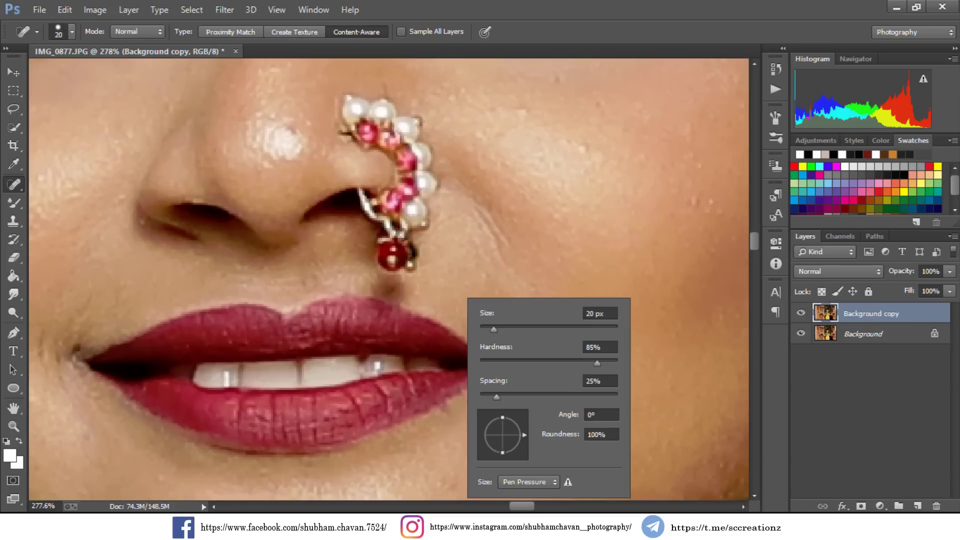
type("12")
key("Return")
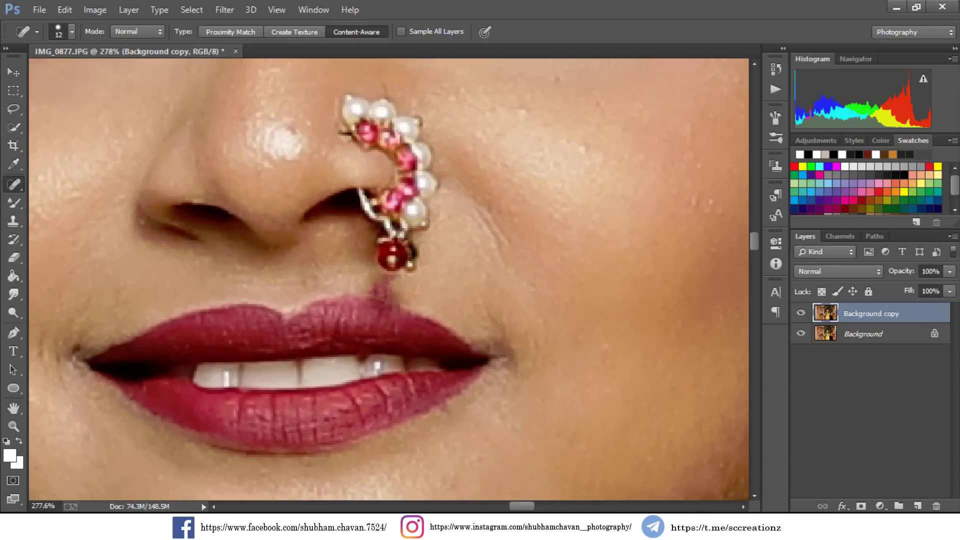
left_click(401, 296)
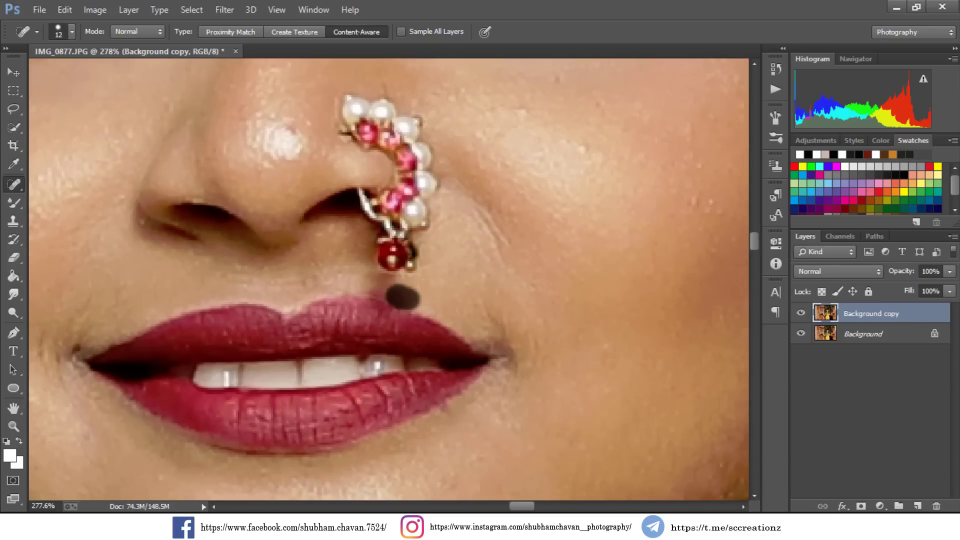
left_click(394, 283)
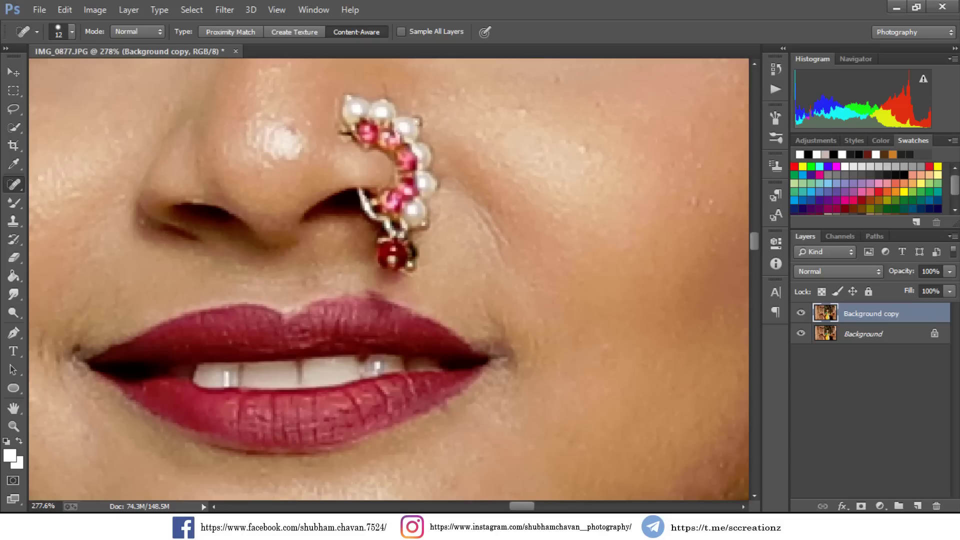
left_click_drag(372, 293, 400, 286)
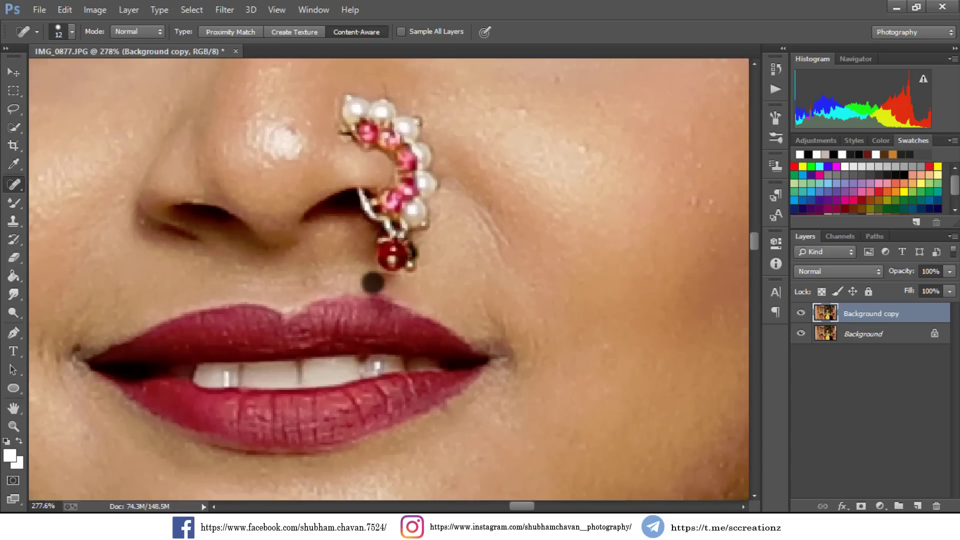
left_click(374, 282)
Heal a spot below the nose ring and the blemishes on the left cheek.
left_click(367, 285)
scroll(446, 298, "down", 2)
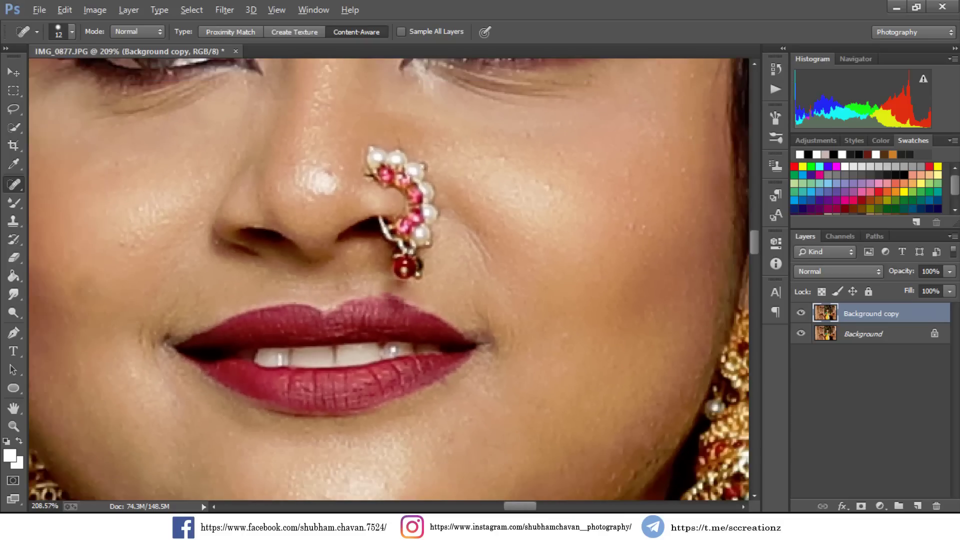
scroll(445, 299, "down", 3)
scroll(445, 298, "down", 2)
scroll(446, 299, "up", 1)
scroll(445, 299, "up", 1)
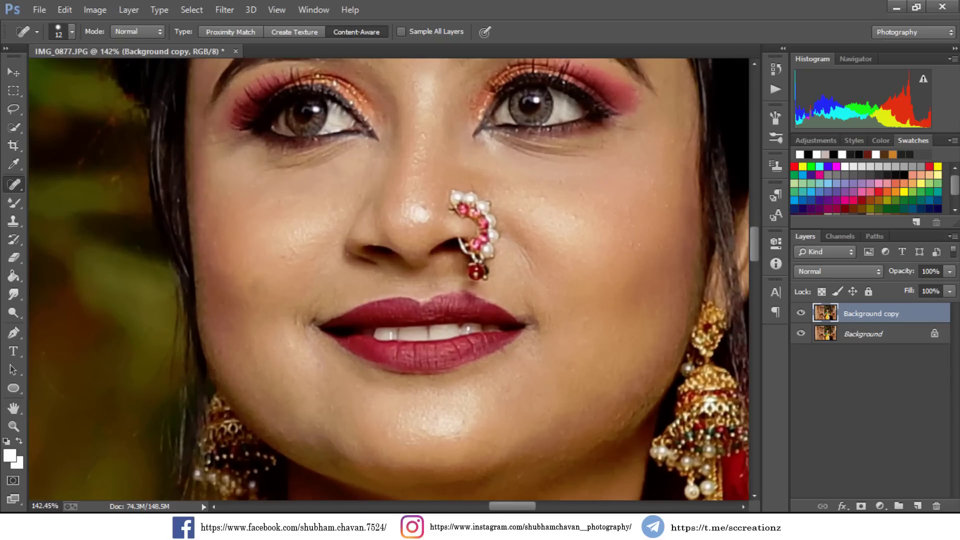
scroll(445, 298, "up", 1)
scroll(445, 299, "up", 2)
scroll(202, 260, "up", 2)
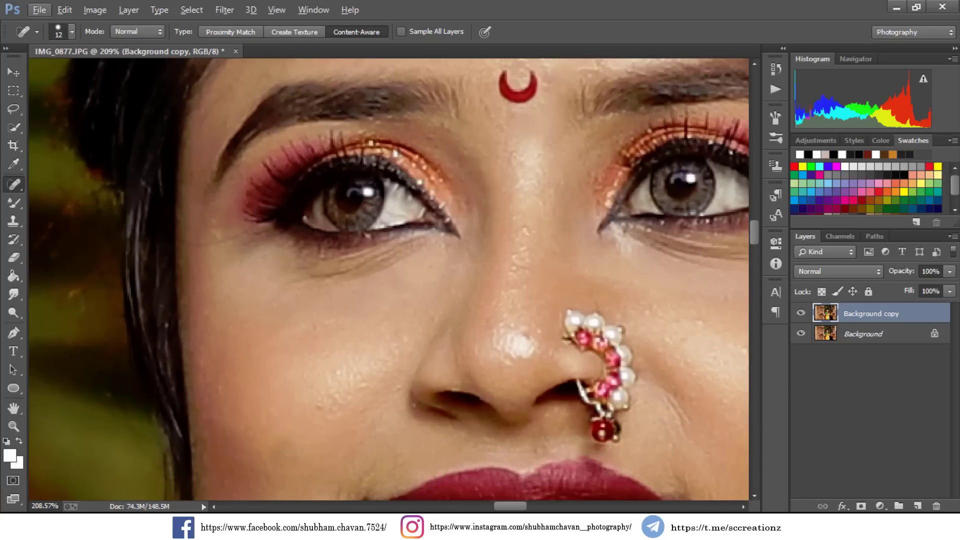
left_click_drag(186, 246, 244, 245)
left_click(212, 226)
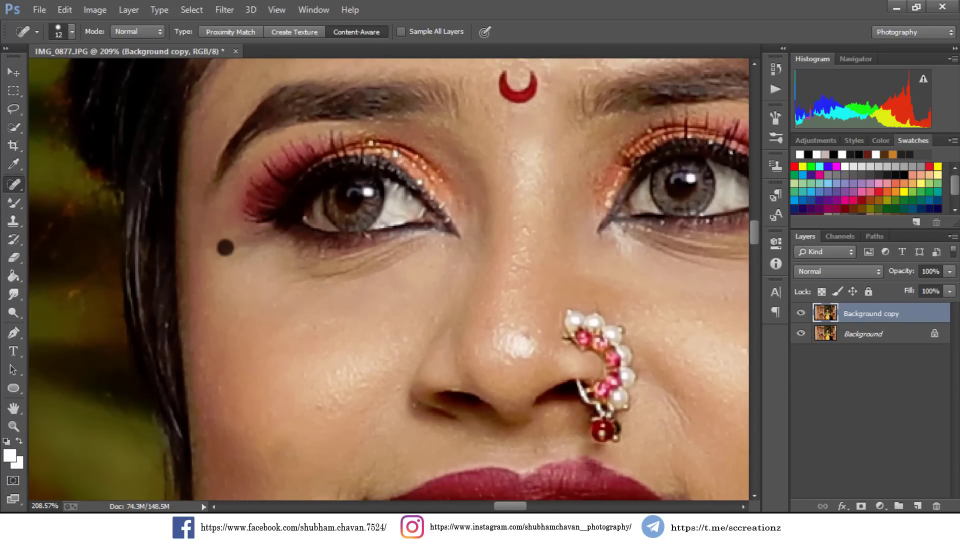
left_click(225, 248)
Enlarge the healing brush to 20 px and heal a small nose-bridge spot.
scroll(226, 247, "down", 3)
scroll(226, 248, "up", 1)
scroll(555, 323, "up", 2)
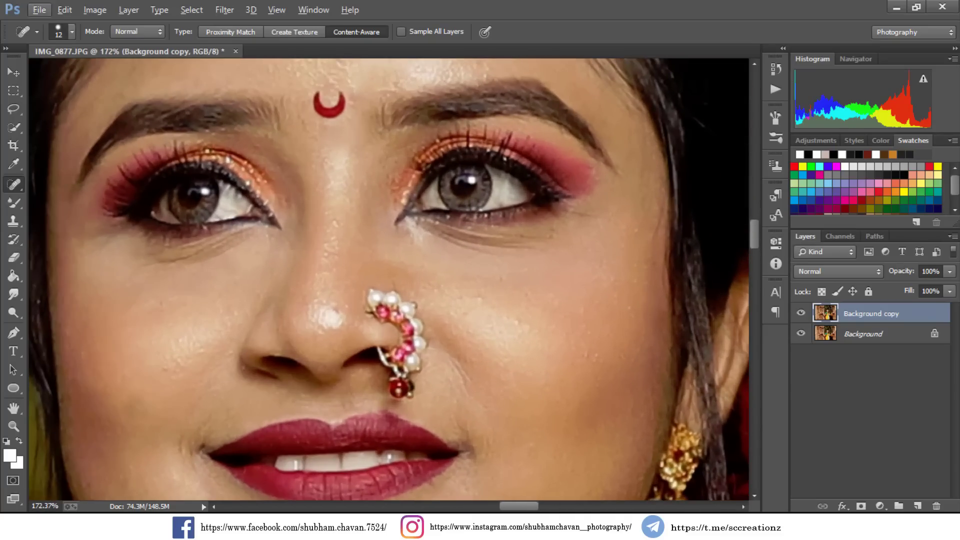
right_click(545, 314)
left_click_drag(562, 345, 573, 344)
key("Return")
scroll(518, 322, "down", 2)
scroll(433, 305, "up", 2)
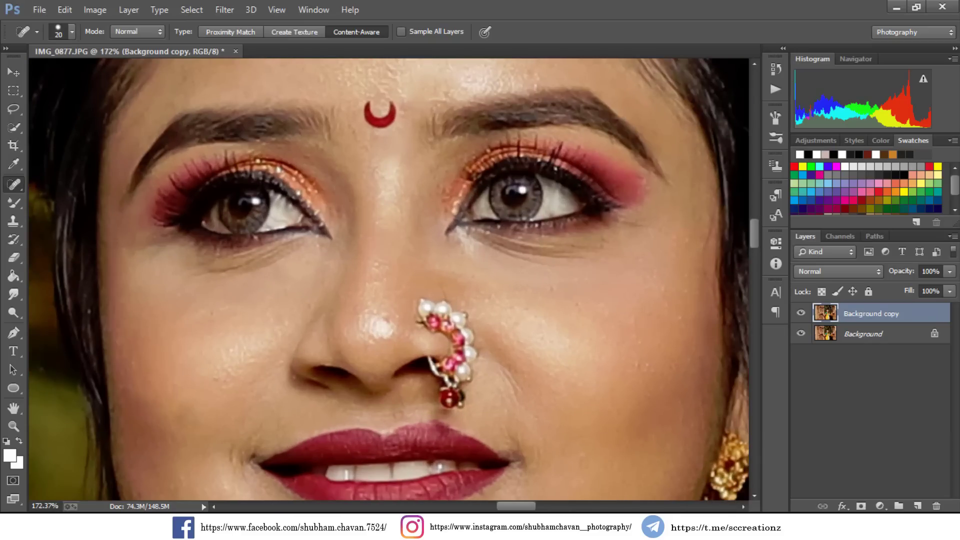
left_click(381, 261)
Hide the retouched layer to compare, then heal the remaining spots on the nose.
scroll(486, 309, "down", 5)
scroll(389, 279, "down", 3)
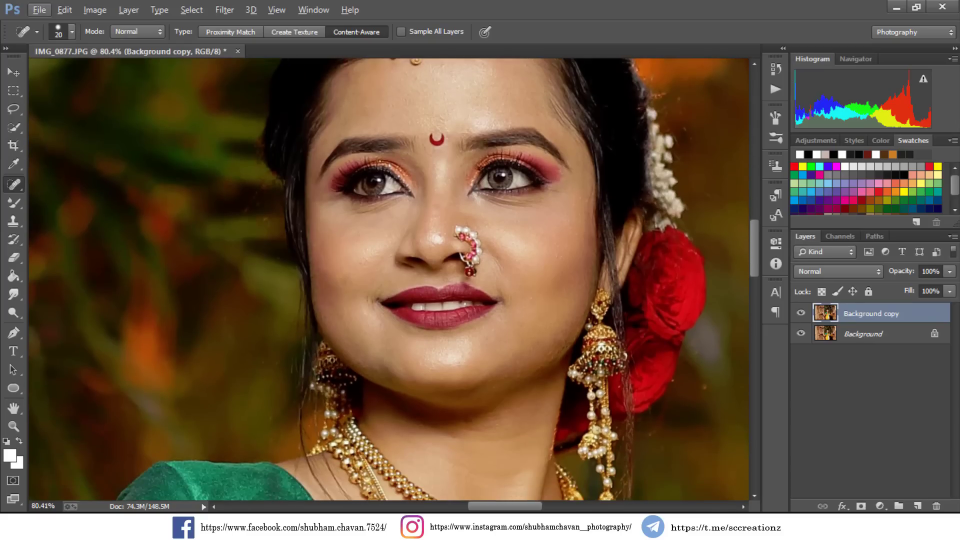
scroll(389, 279, "down", 2)
scroll(389, 279, "down", 1)
scroll(389, 279, "up", 1)
scroll(389, 279, "up", 3)
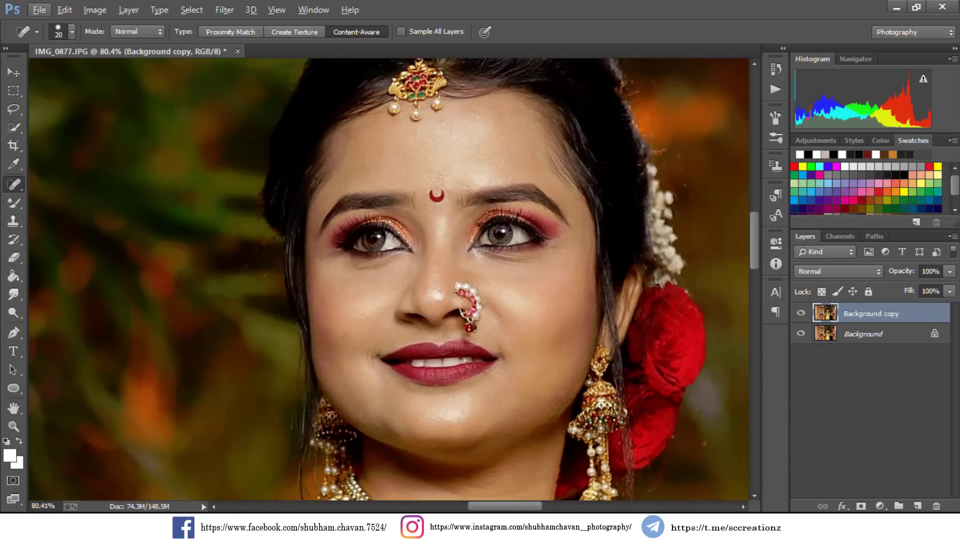
scroll(389, 279, "up", 1)
left_click(801, 314)
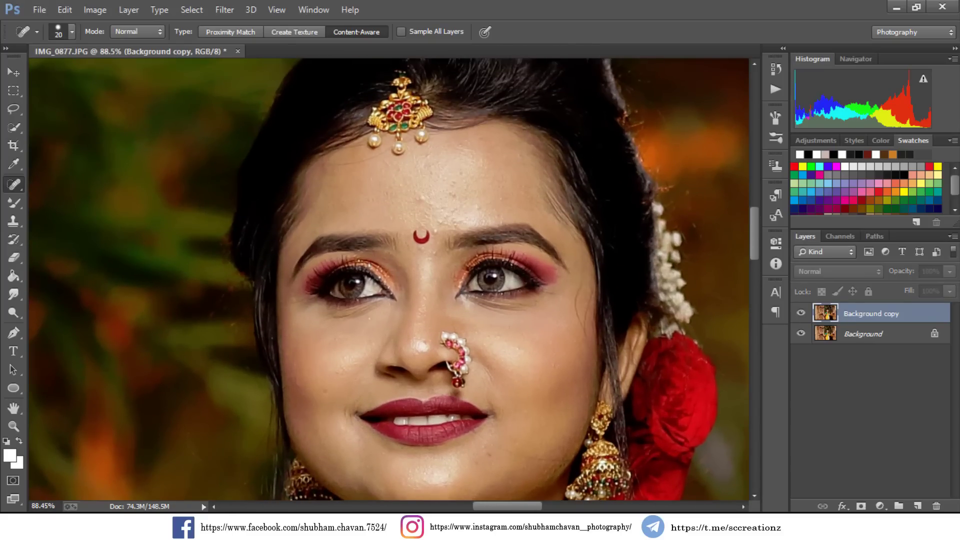
scroll(412, 347, "up", 3)
scroll(412, 348, "up", 2)
scroll(426, 349, "down", 2)
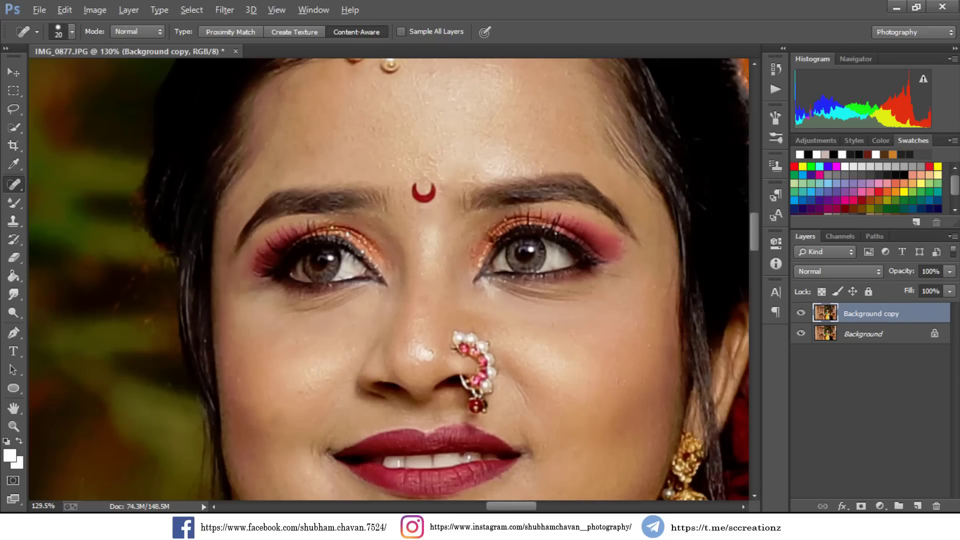
left_click(420, 363)
Toggle the Background copy on and off to compare before/after, leaving it visible.
left_click(801, 313)
left_click(801, 313)
scroll(661, 301, "down", 2)
left_click(801, 313)
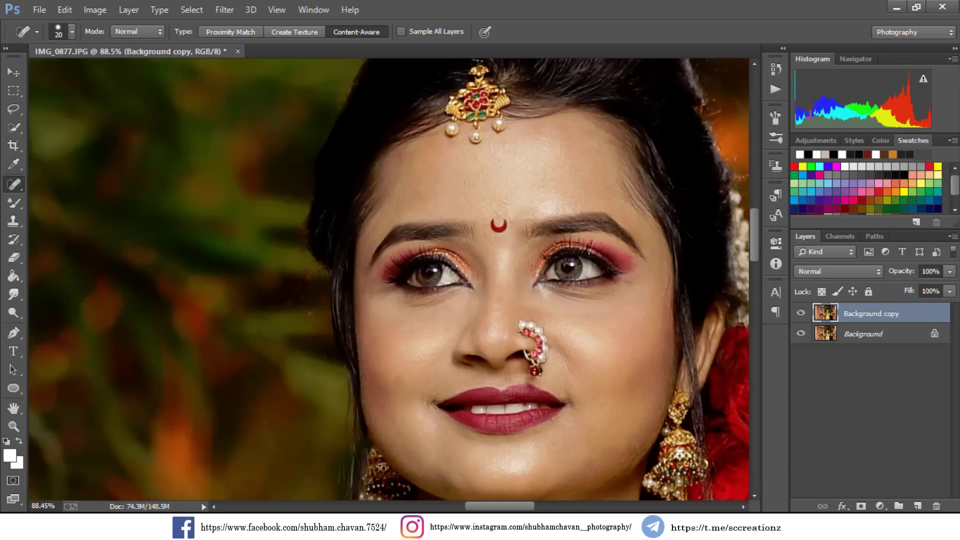
Duplicate the Background copy layer to create Background copy 2.
right_click(883, 313)
left_click(622, 122)
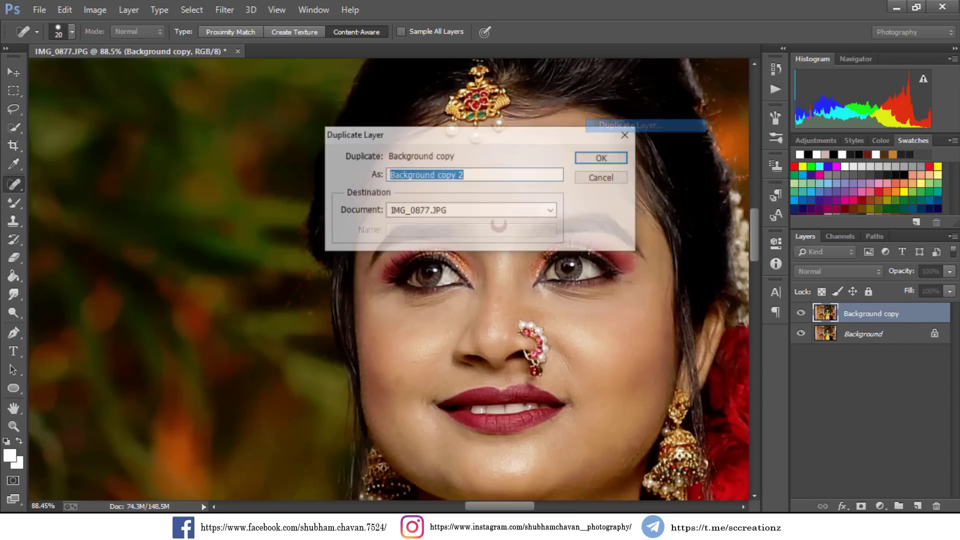
key("Return")
scroll(390, 280, "down", 2)
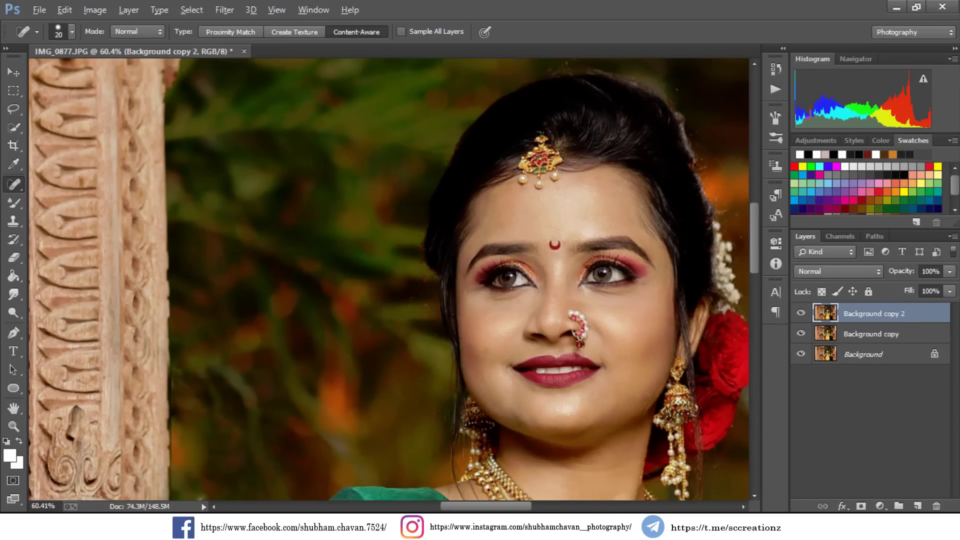
scroll(450, 251, "up", 3)
scroll(450, 250, "down", 2)
scroll(450, 250, "up", 1)
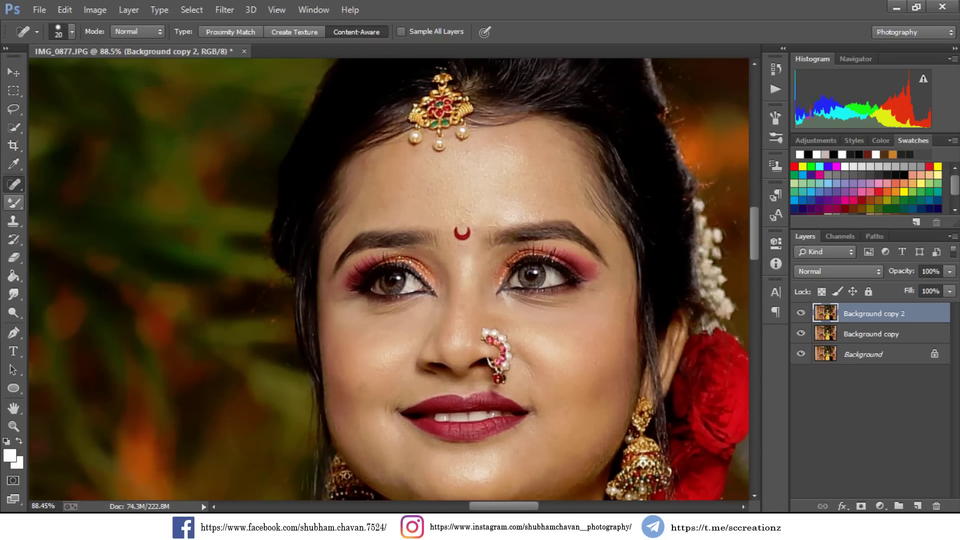
Switch to the Mixer Brush and enlarge it to 83 px, then 94 px.
left_click_drag(14, 202, 75, 243)
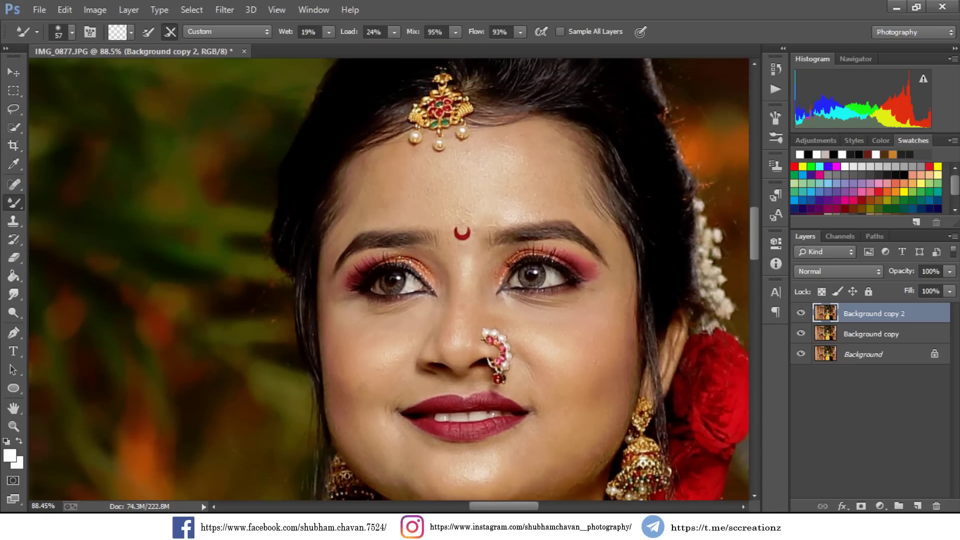
left_click_drag(14, 203, 75, 242)
right_click(478, 184)
mouse_move(569, 219)
left_mouse_down()
mouse_move(580, 219)
mouse_move(511, 205)
left_mouse_up()
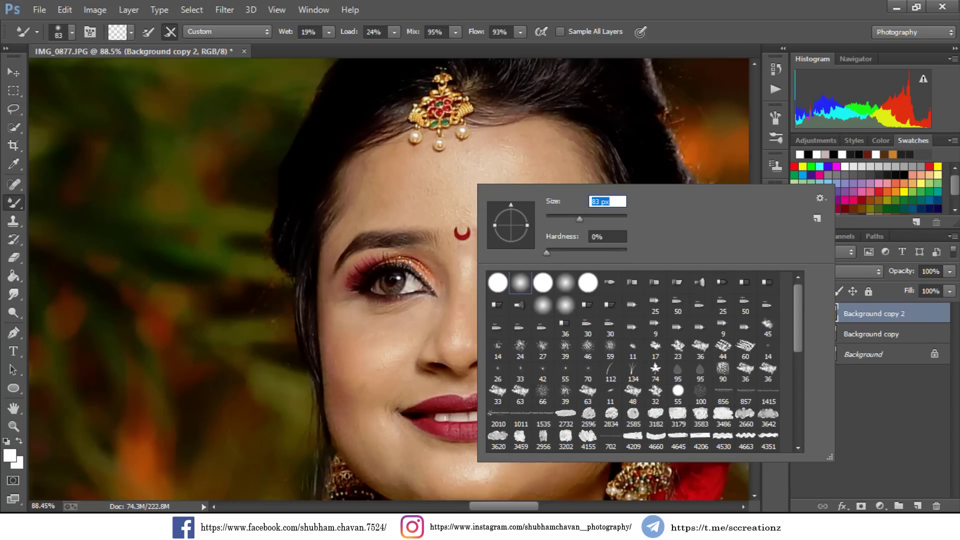
left_click_drag(579, 219, 590, 219)
Confirm the brush settings and resize the Mixer Brush to 85 px.
key("Return")
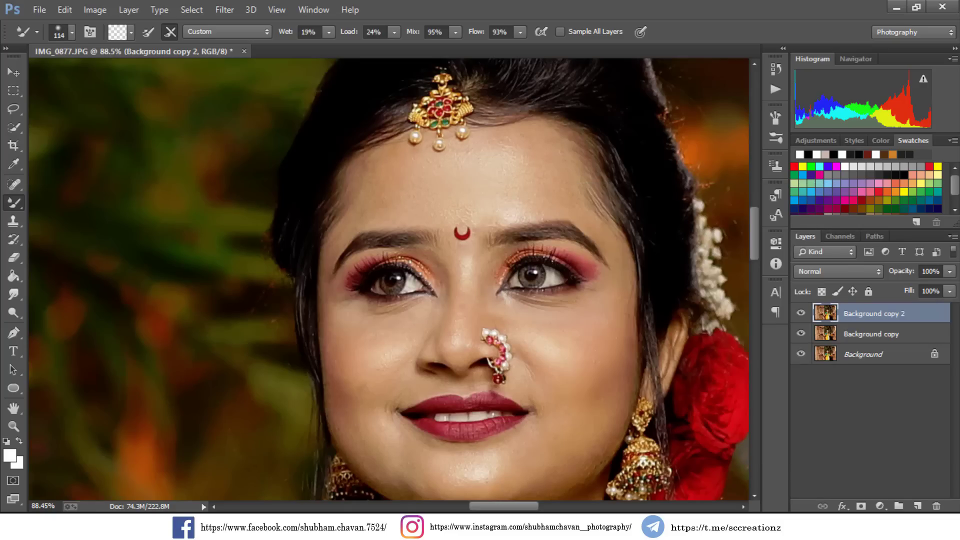
right_click(545, 184)
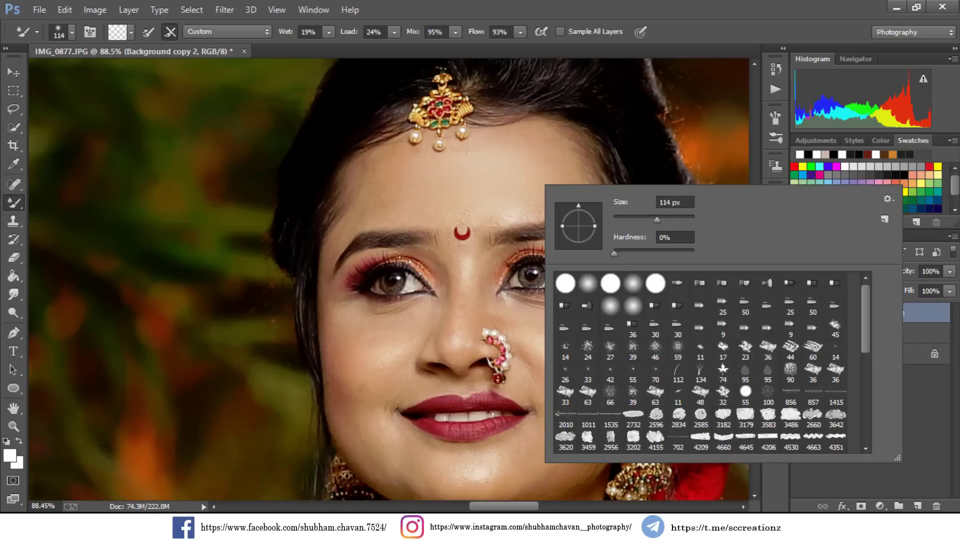
double_click(676, 201)
type("85")
key("Return")
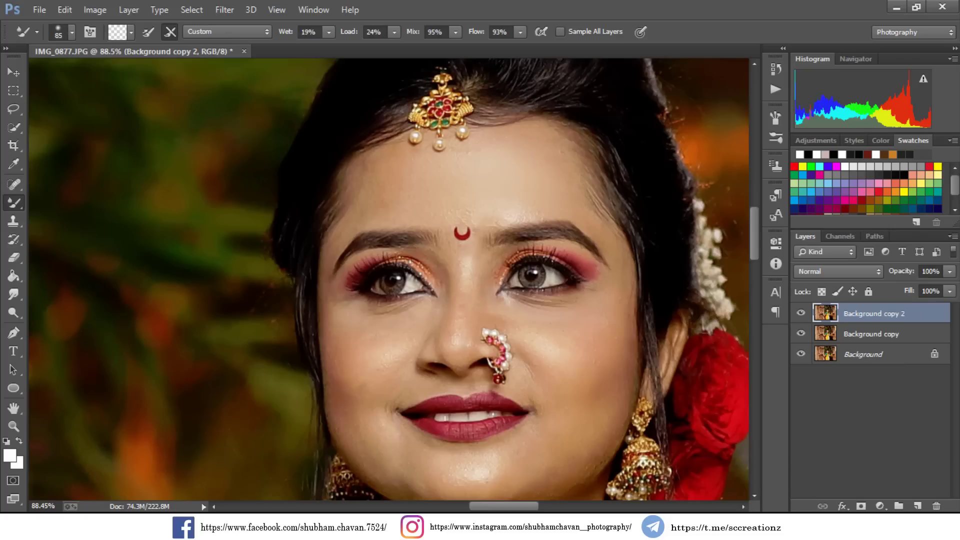
Resize the Mixer Brush to 64 px, then down to 41 px.
scroll(389, 280, "down", 1)
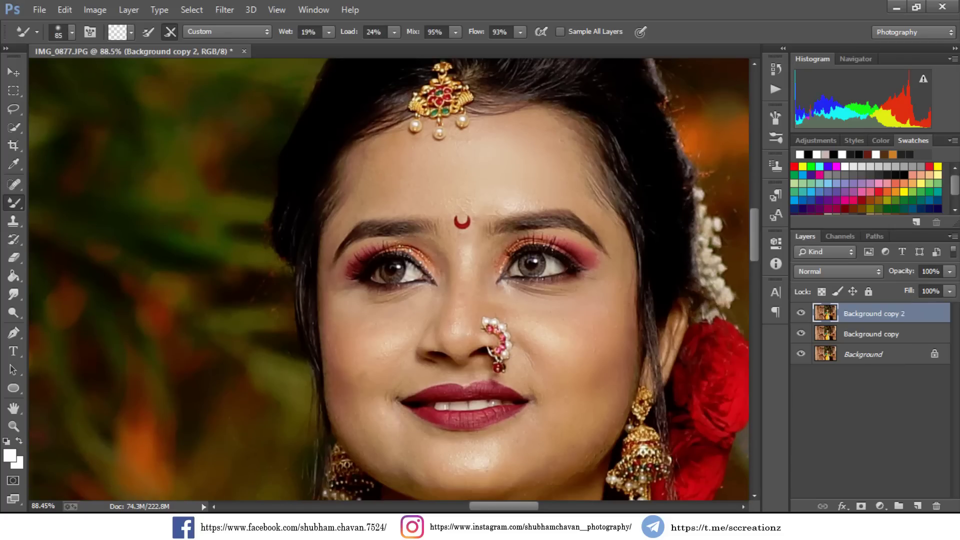
scroll(565, 438, "up", 3)
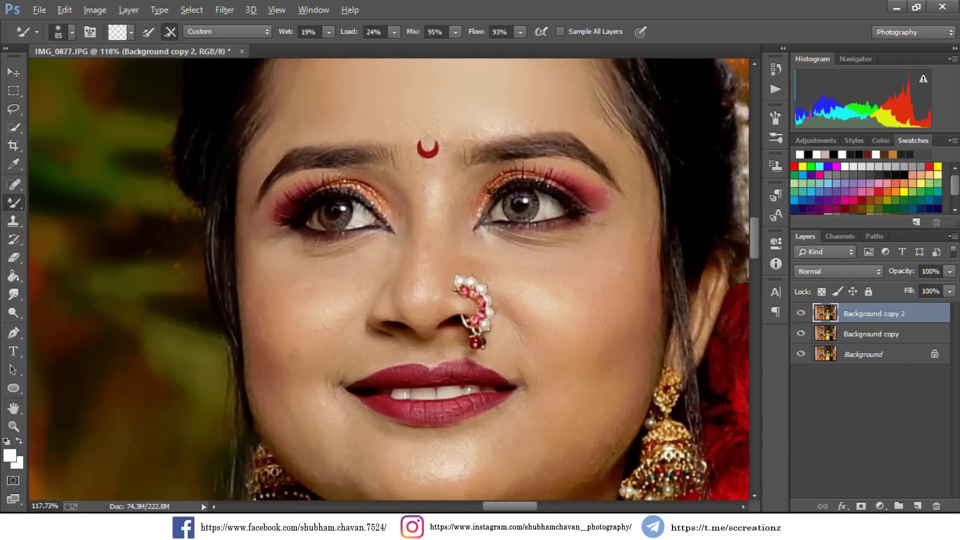
right_click(584, 235)
double_click(714, 252)
type("64")
key("Return")
right_click(465, 235)
double_click(595, 252)
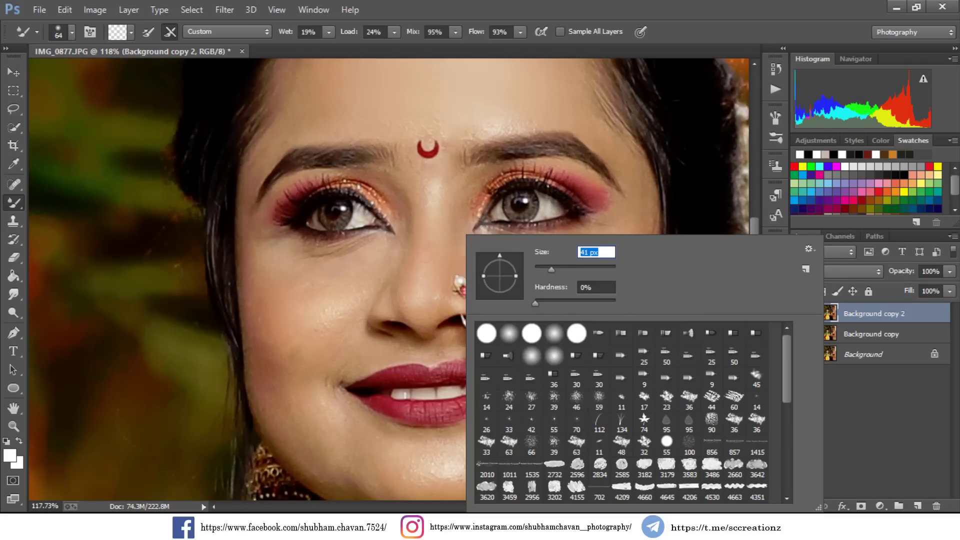
type("41")
key("Return")
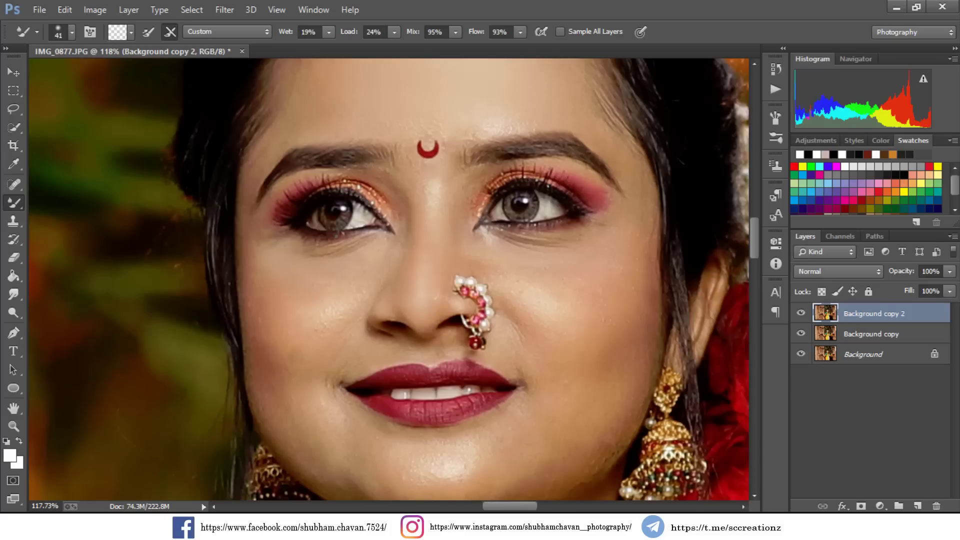
Set the Mixer Brush back to 64 px, then up to 97 px.
right_click(335, 235)
double_click(461, 252)
type("64")
key("Return")
right_click(340, 236)
double_click(465, 253)
type("97")
key("Return")
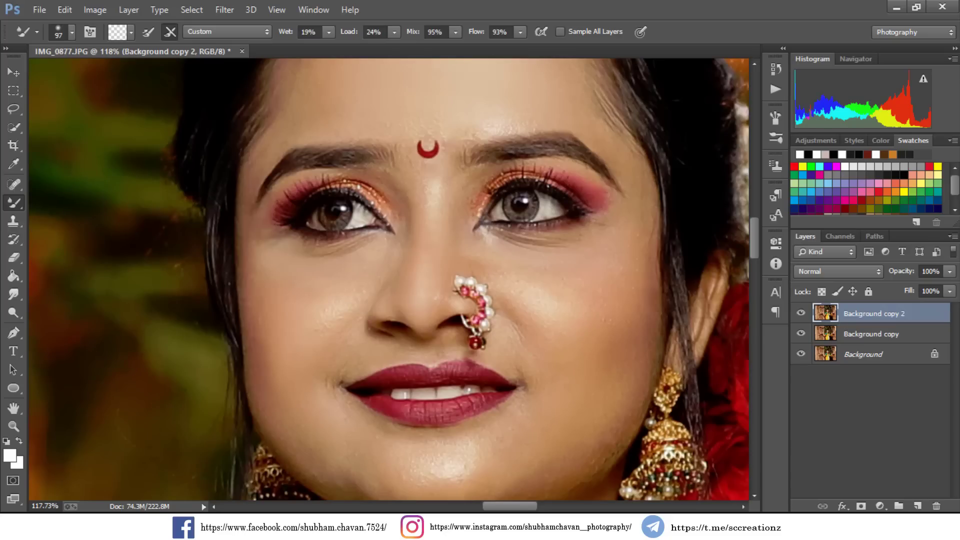
scroll(389, 280, "up", 1)
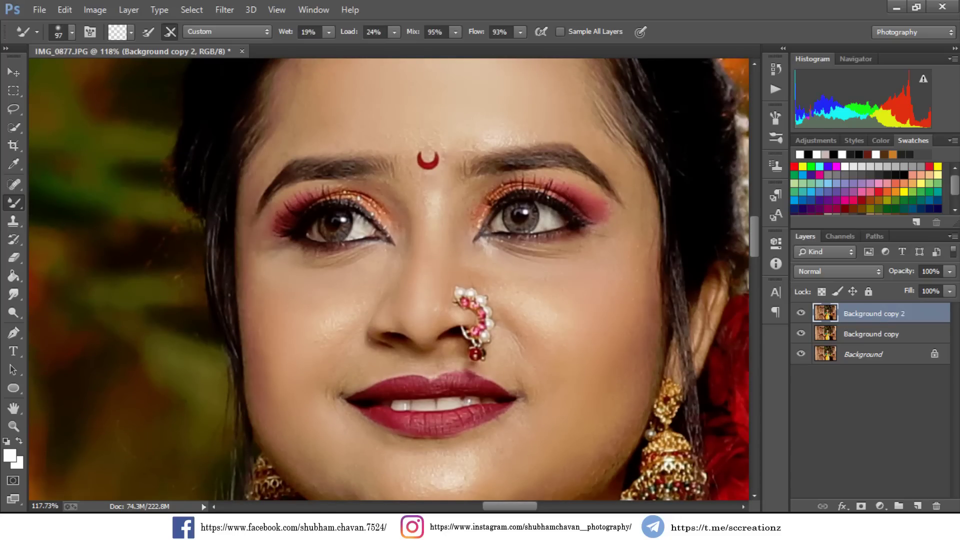
scroll(389, 280, "down", 1)
scroll(389, 280, "down", 3)
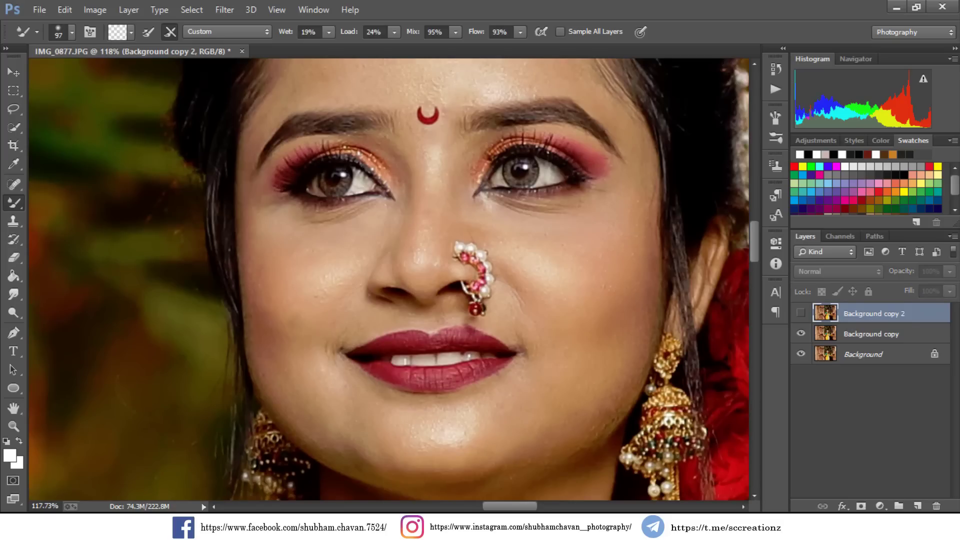
Zoom to the face and blend the neck skin below the chin with Mixer Brush strokes.
scroll(389, 280, "down", 1)
scroll(389, 280, "down", 4)
scroll(389, 280, "down", 2)
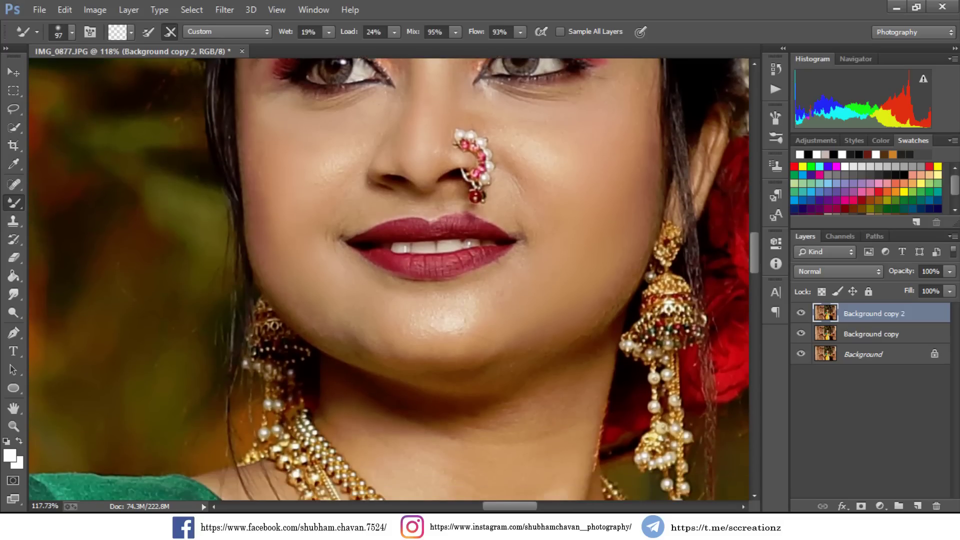
key("ctrl+minus")
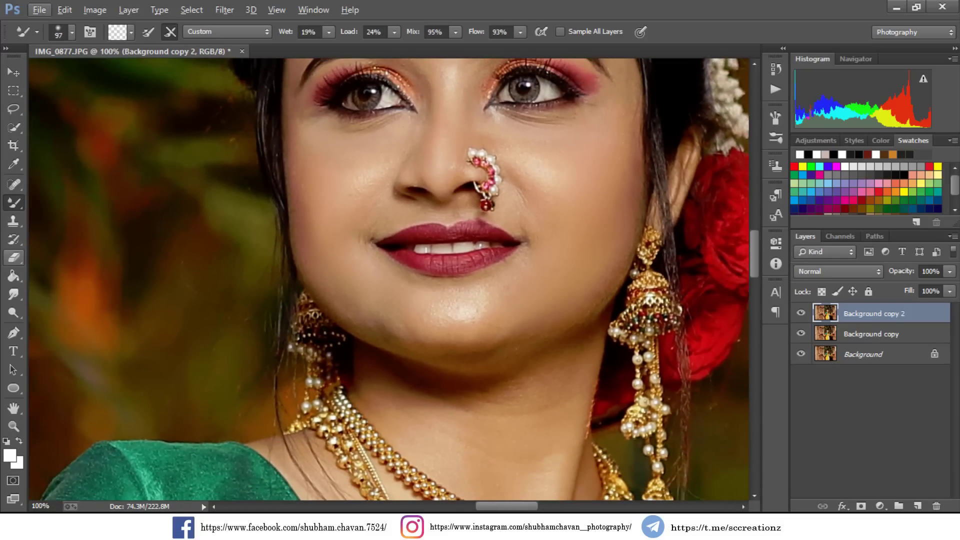
key("ctrl+minus")
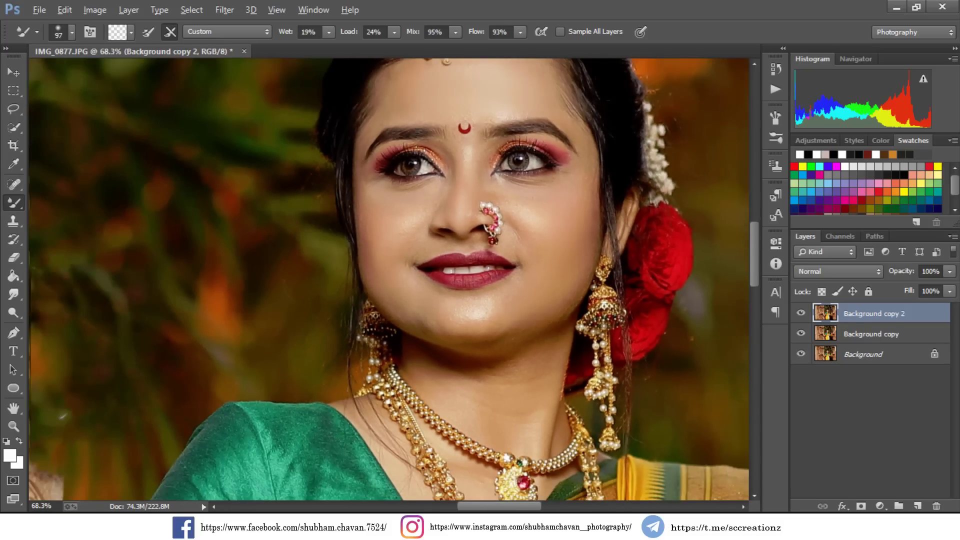
scroll(389, 280, "up", 1)
left_click_drag(389, 280, 357, 304)
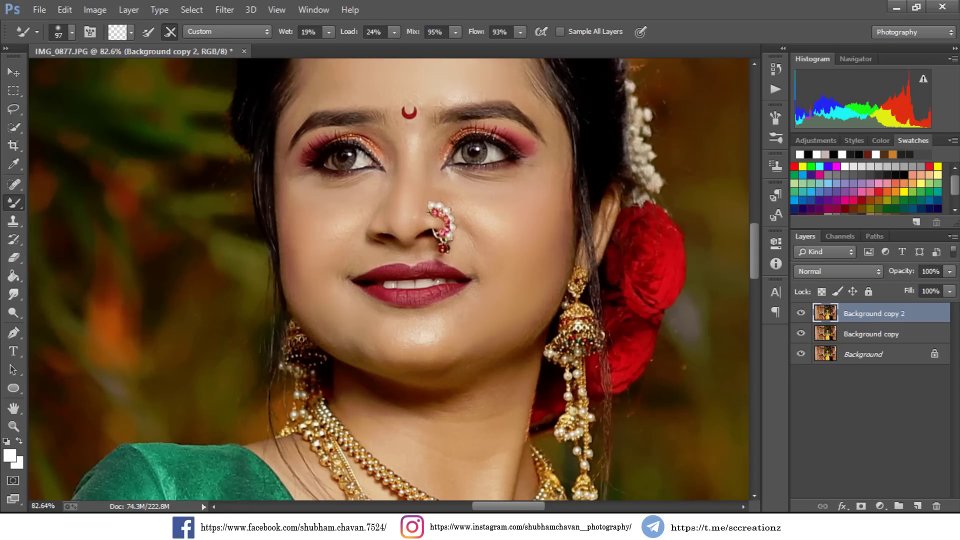
mouse_move(438, 410)
left_mouse_down()
mouse_move(330, 398)
mouse_move(425, 401)
left_mouse_up()
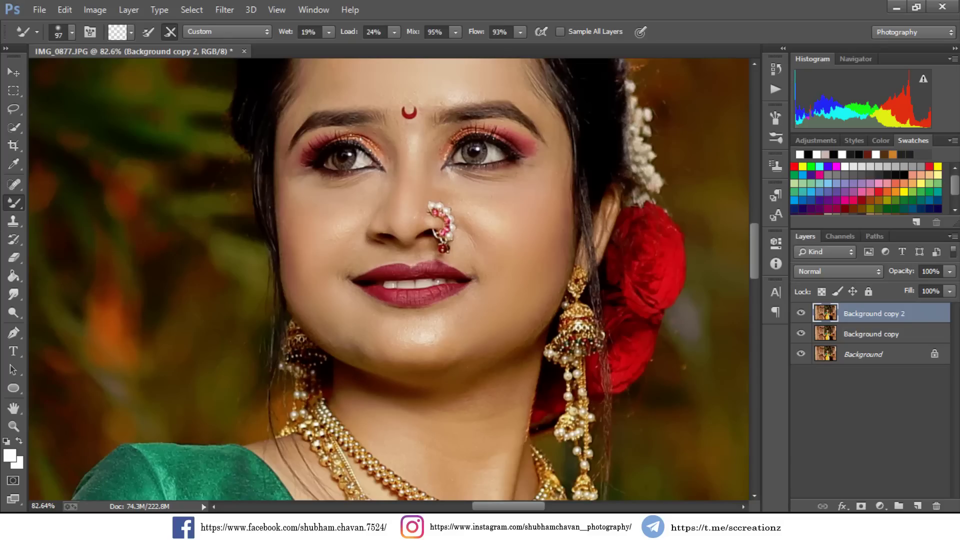
scroll(290, 183, "down", 1)
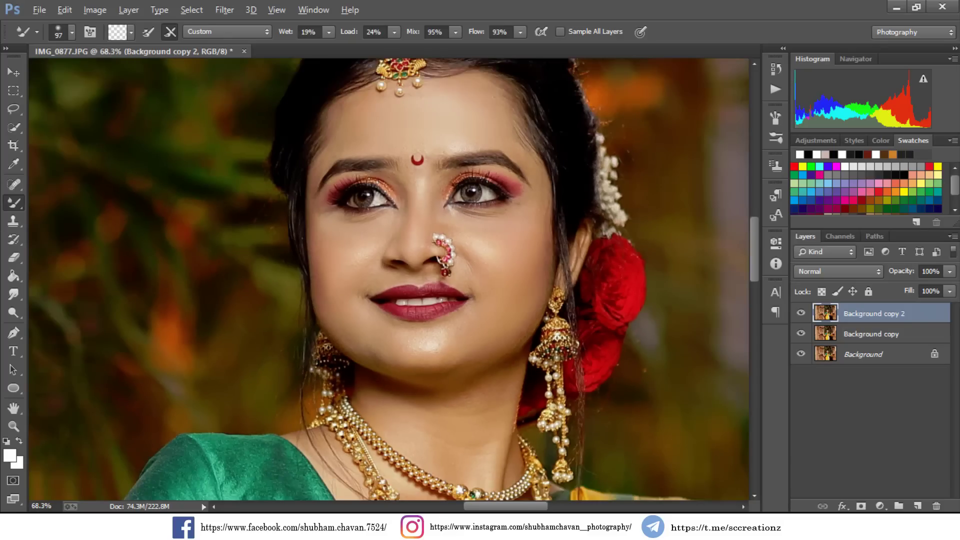
scroll(290, 183, "up", 2)
scroll(290, 184, "up", 1)
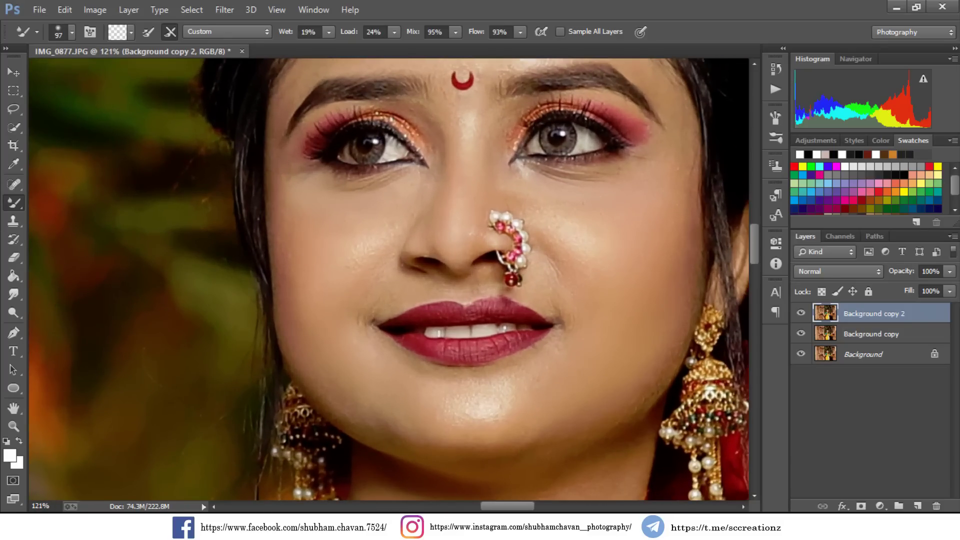
Shrink the Mixer Brush to 19 px.
scroll(510, 298, "up", 2)
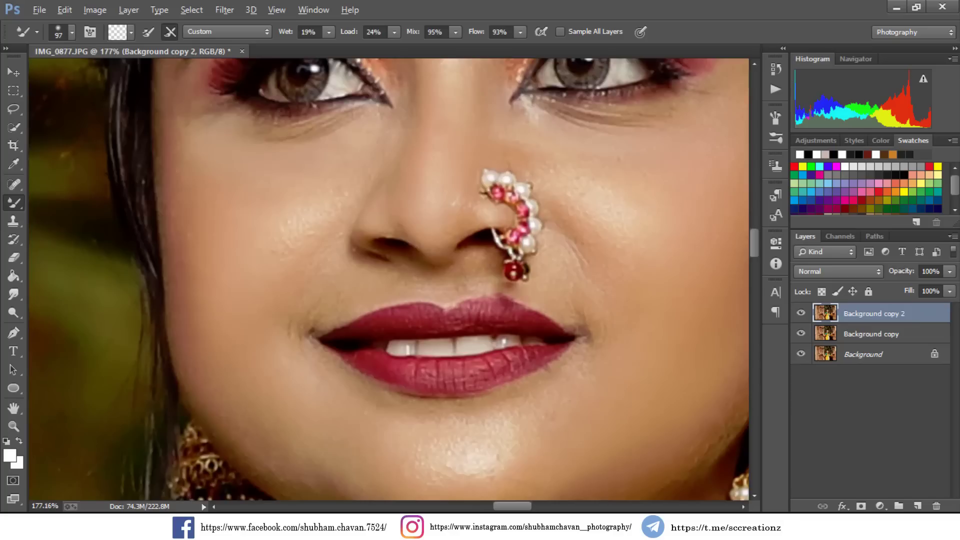
scroll(510, 299, "up", 1)
right_click(571, 295)
left_click_drag(652, 270, 645, 269)
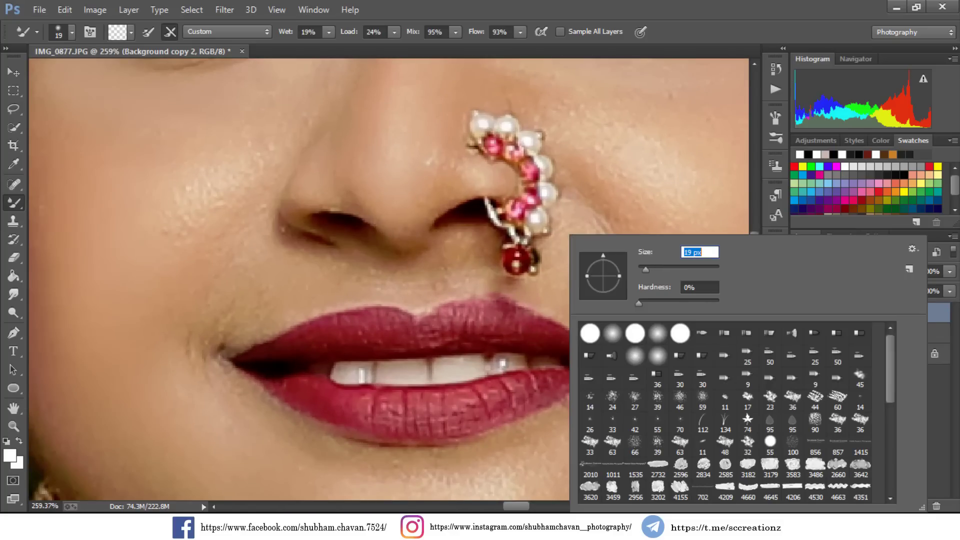
key("Return")
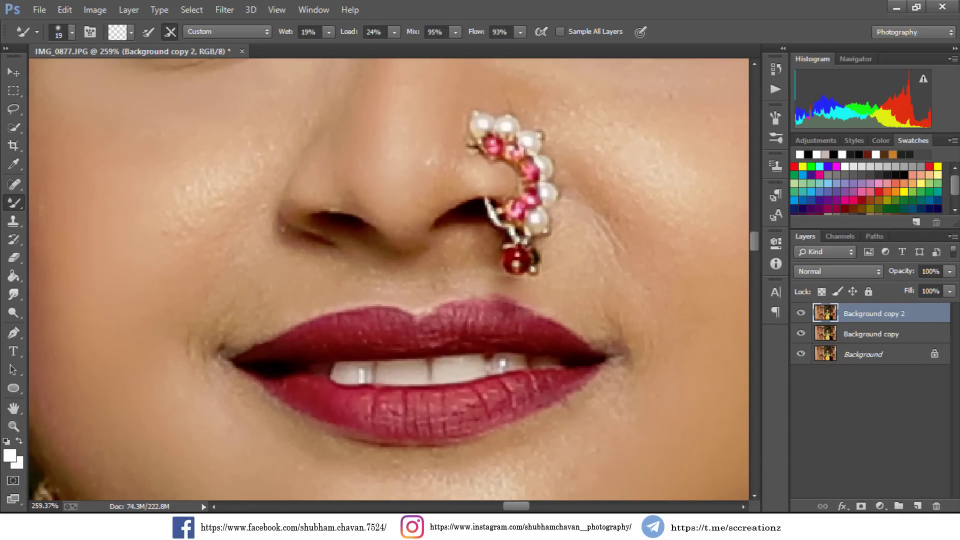
Switch to the Dodge tool with a 71 px brush.
left_click(14, 313)
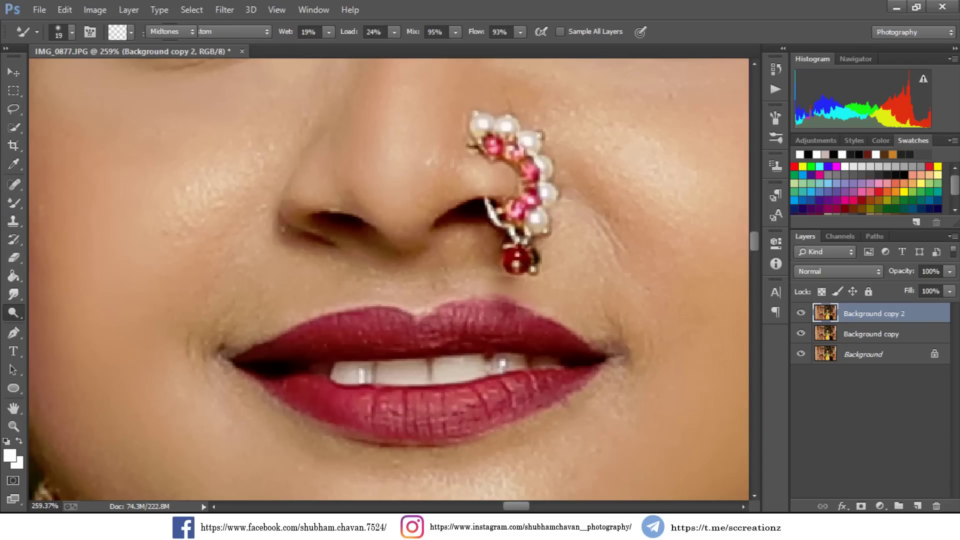
right_click(553, 235)
double_click(683, 252)
type("71")
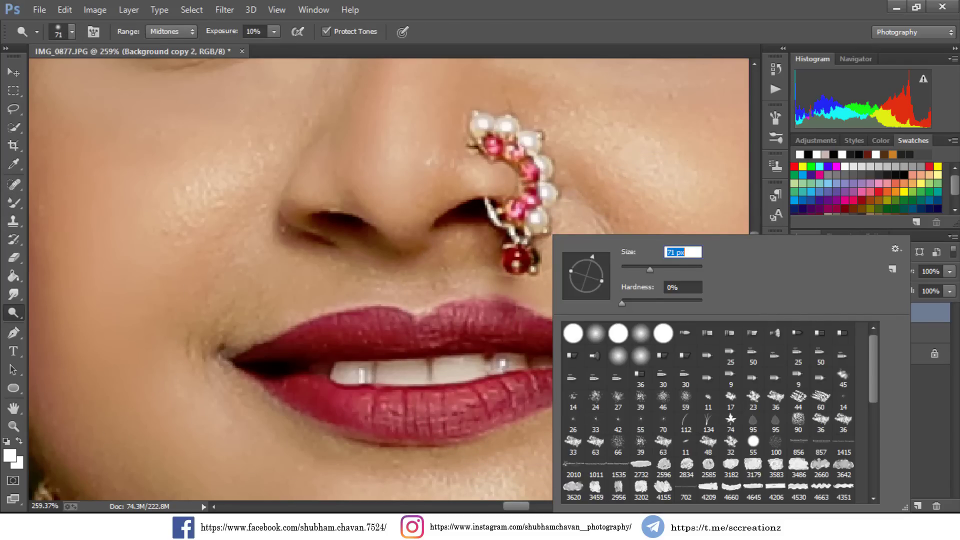
key("Return")
scroll(458, 267, "down", 2)
scroll(375, 280, "down", 3)
scroll(375, 280, "up", 1)
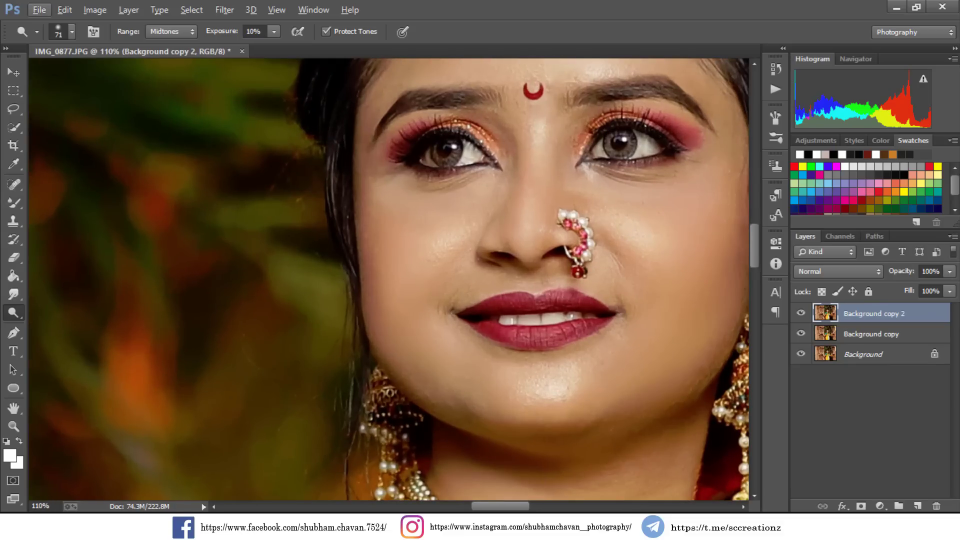
scroll(389, 279, "up", 2)
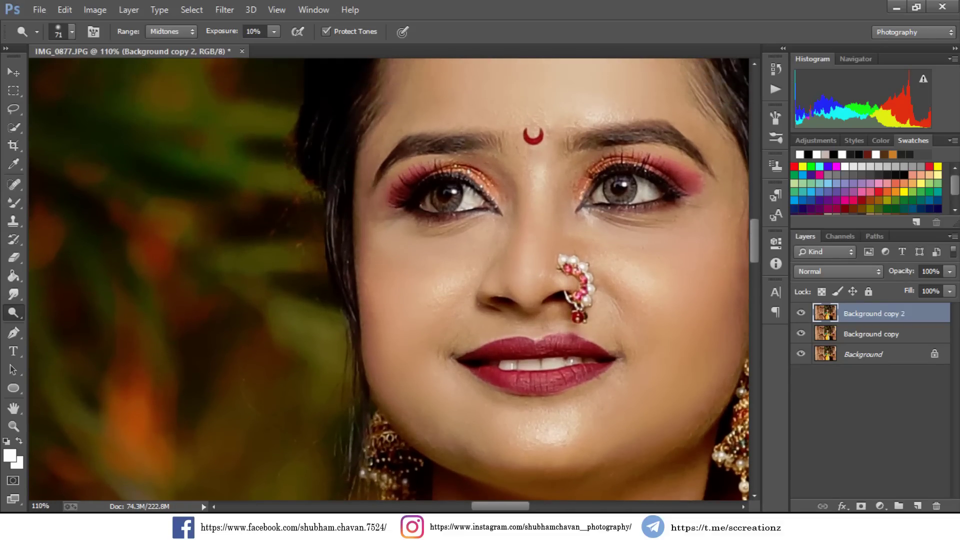
scroll(390, 279, "down", 2)
scroll(389, 279, "down", 2)
scroll(389, 279, "down", 1)
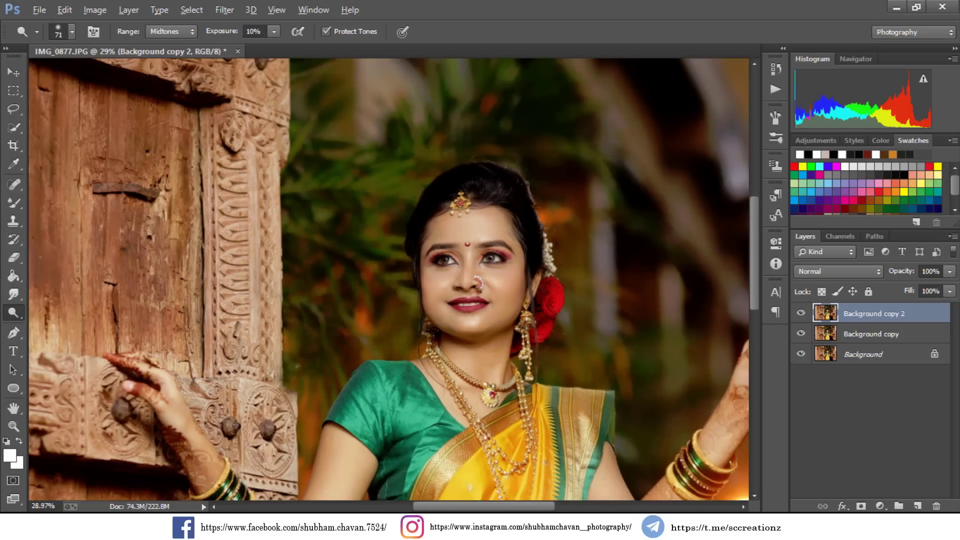
scroll(389, 280, "down", 1)
scroll(390, 279, "down", 1)
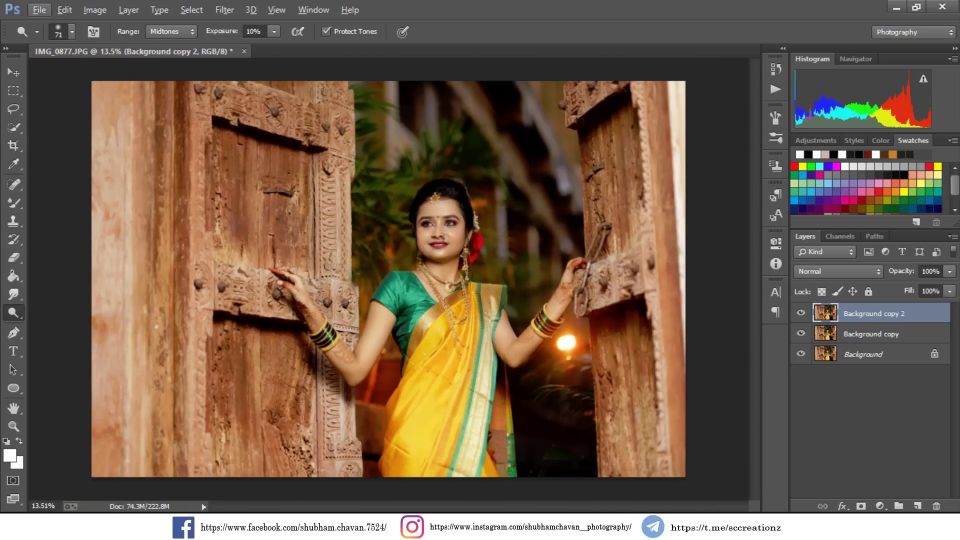
Compare the retouch against the original, then merge Background copy 2 down into Background copy.
left_click(801, 354, "alt")
left_click(801, 354, "alt")
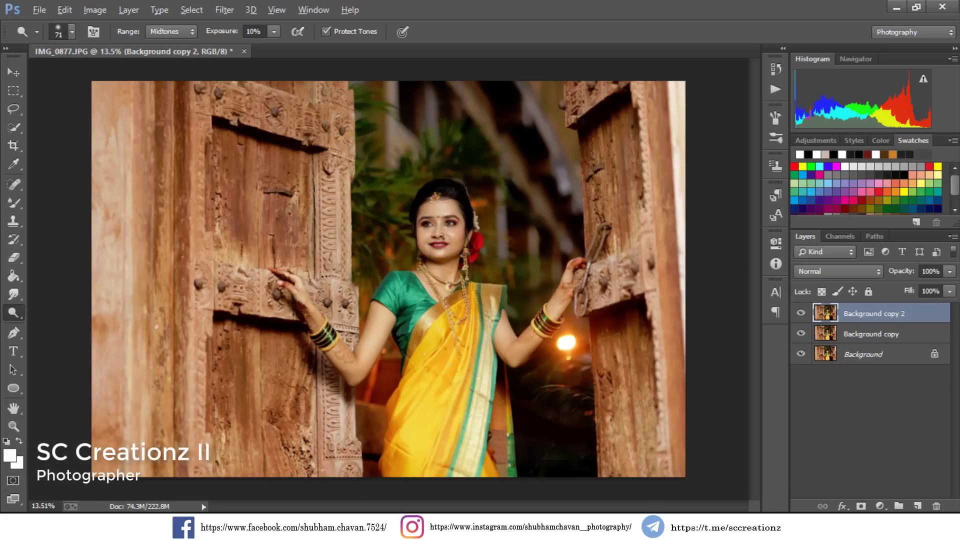
scroll(389, 279, "up", 1)
right_click(893, 313)
left_click(620, 404)
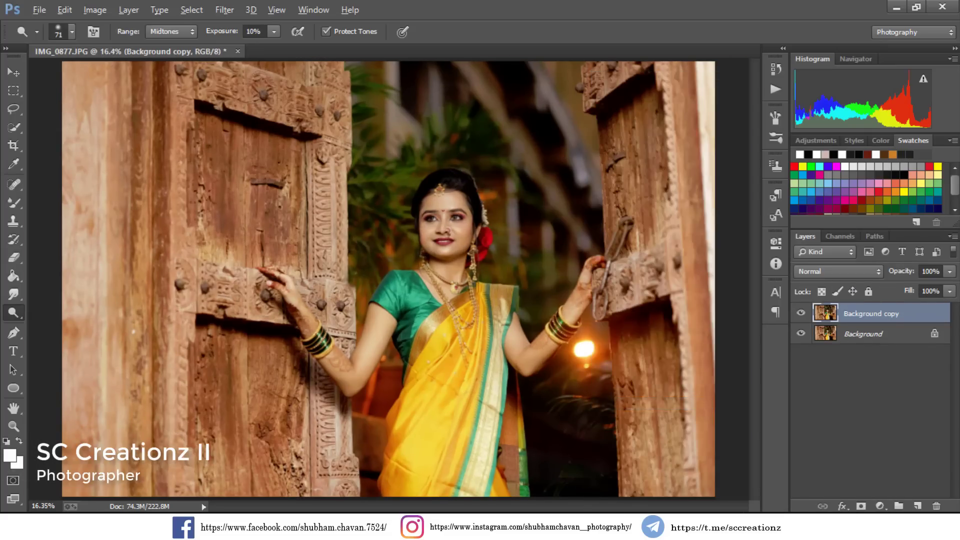
Toggle Background copy off and on to compare the merged retouch with the original.
scroll(455, 215, "up", 3)
left_click(800, 314)
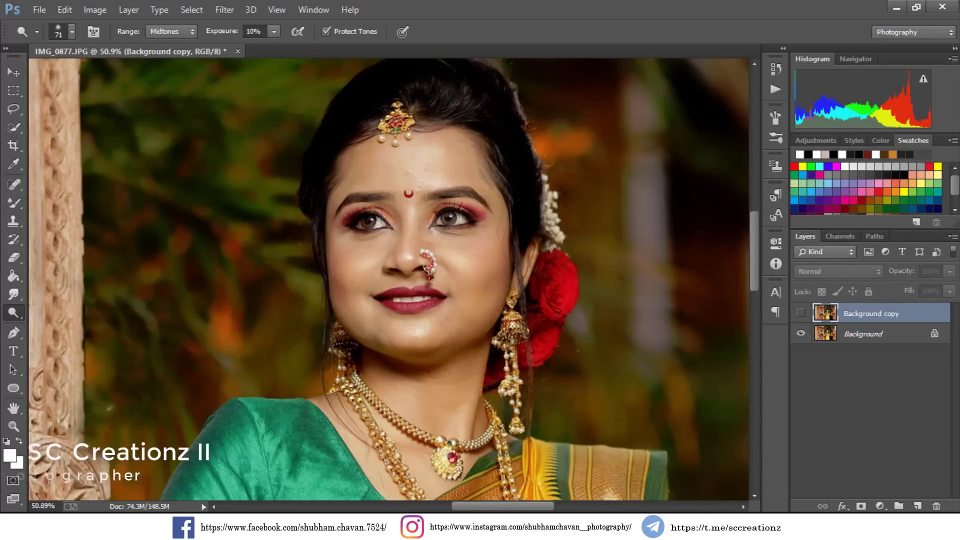
left_click(801, 314)
scroll(414, 190, "up", 3)
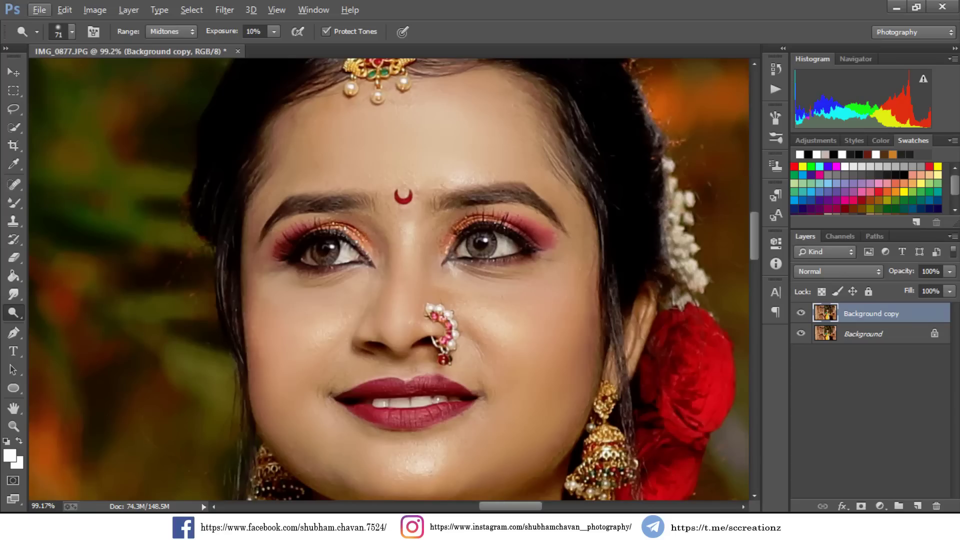
scroll(617, 283, "down", 5)
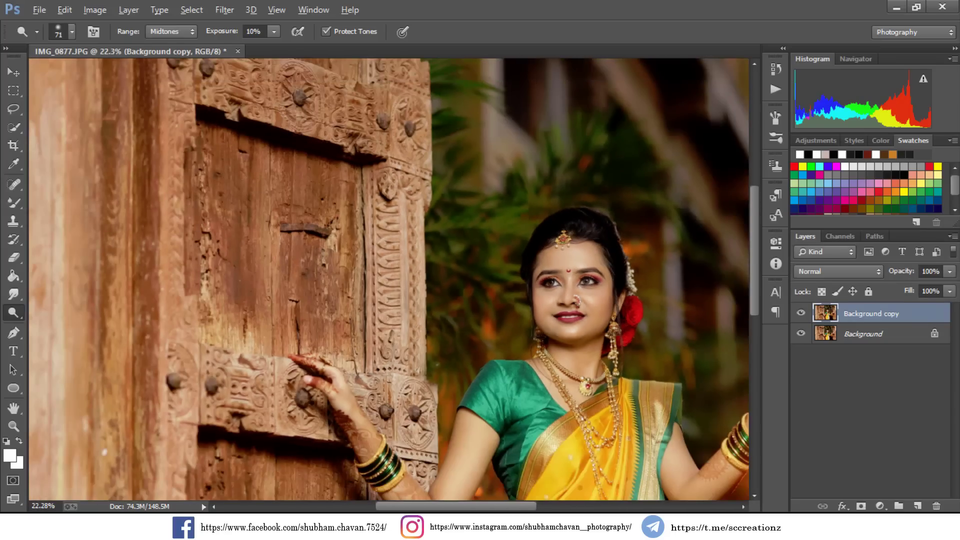
scroll(390, 280, "down", 2)
Duplicate Background copy as a new layer named 'camera raw'.
right_click(924, 313)
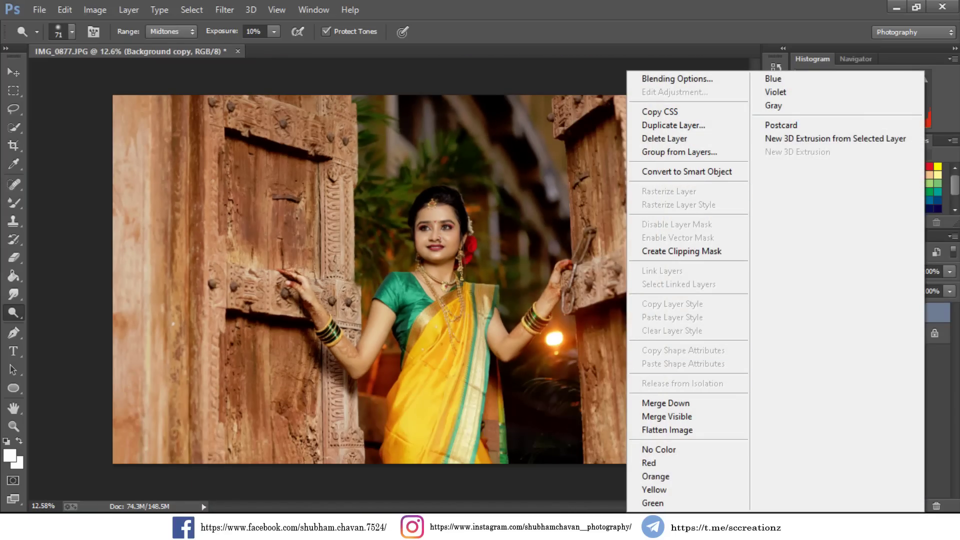
left_click(674, 125)
type("ca")
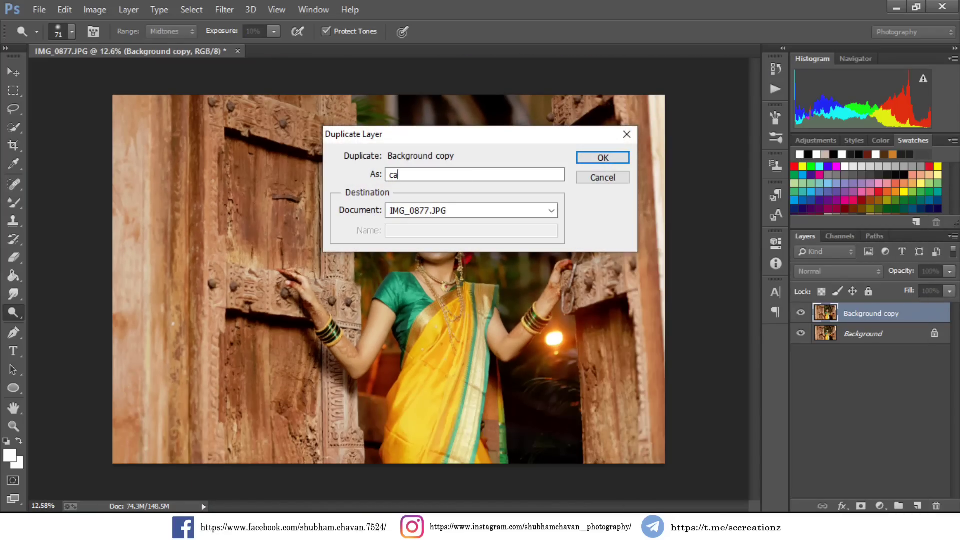
type("mera raw")
key("Return")
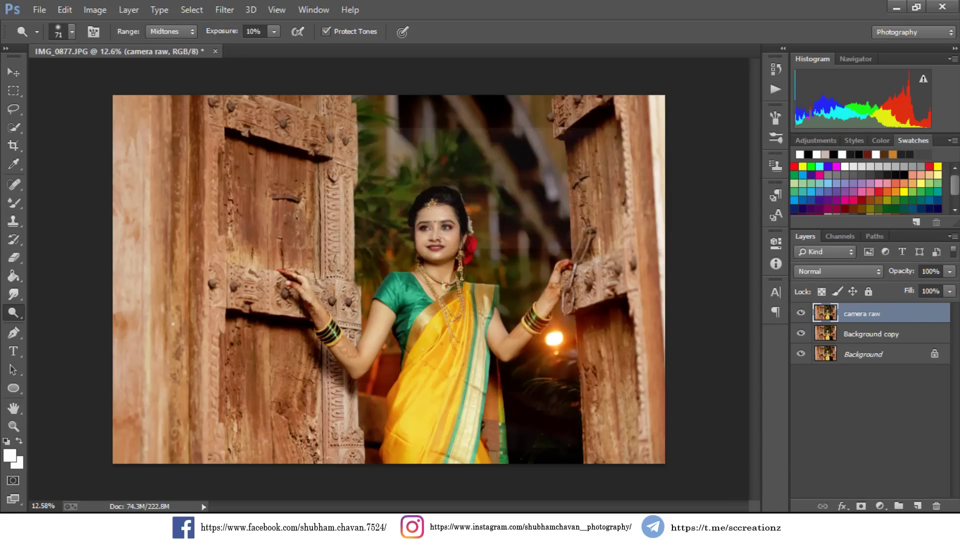
Open Camera Raw on the camera raw layer, shift Tint to -9 and lower contrast slightly.
left_click(225, 9)
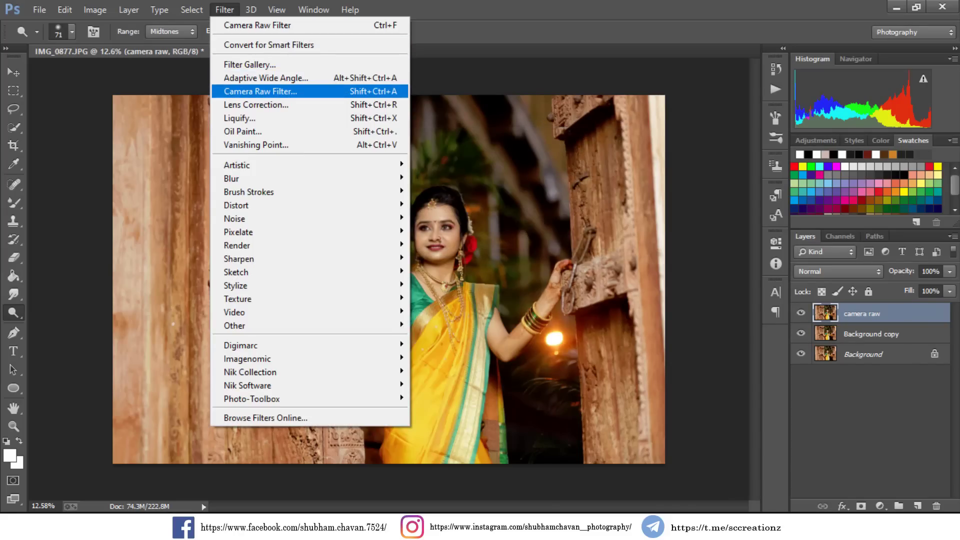
left_click(250, 91)
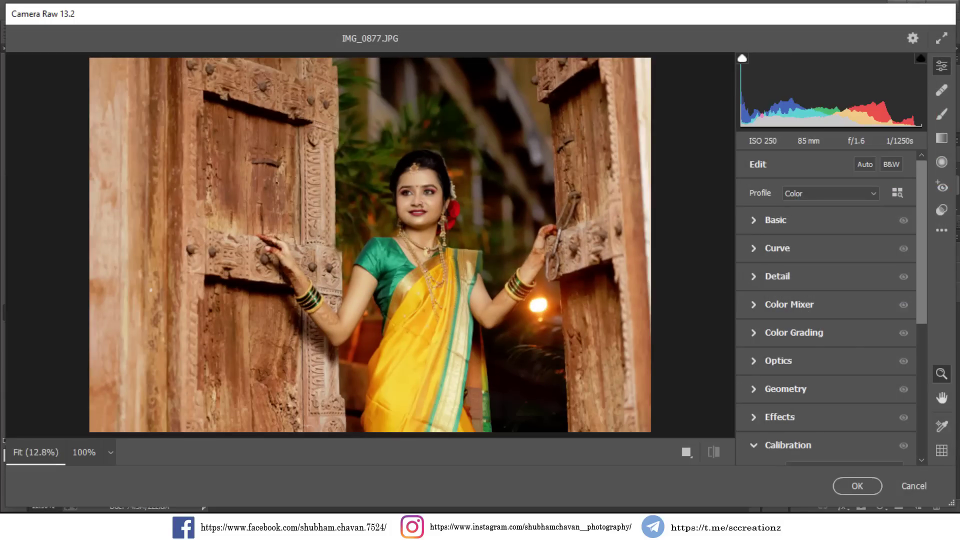
left_click(776, 221)
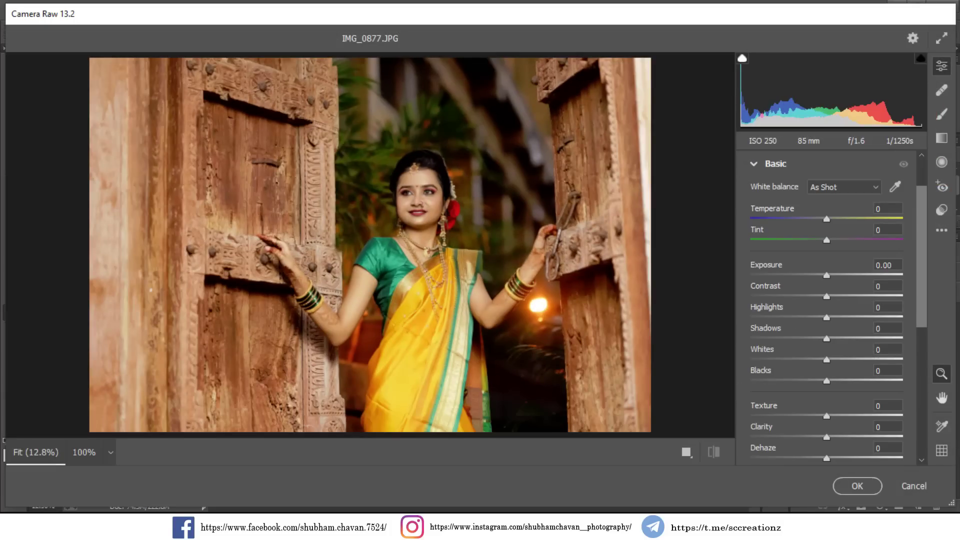
left_click_drag(826, 240, 829, 219)
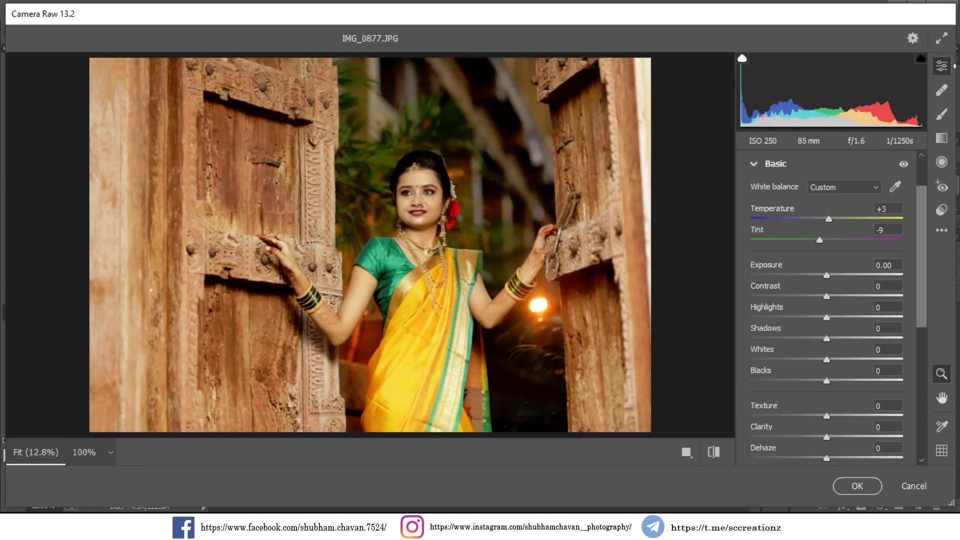
mouse_move(827, 296)
left_mouse_down()
mouse_move(812, 297)
mouse_move(819, 297)
left_mouse_up()
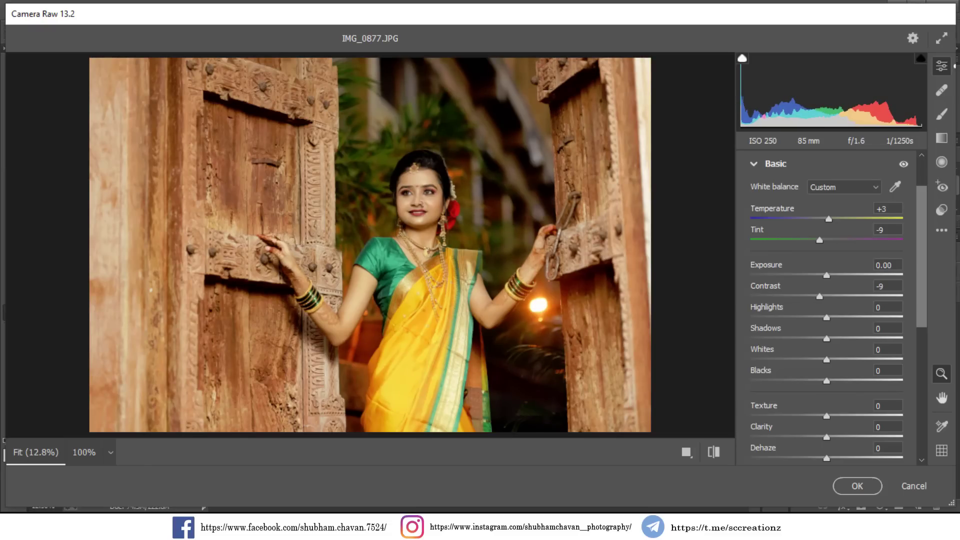
Set Highlights -31, Shadows +52, Whites -11, Blacks -39 and Clarity +10.
left_click_drag(827, 317, 790, 317)
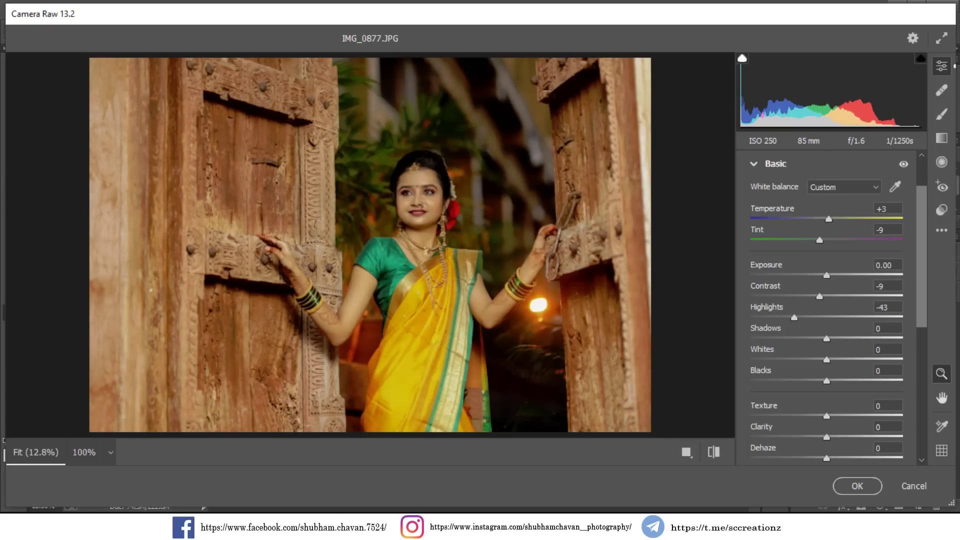
left_click_drag(790, 317, 866, 338)
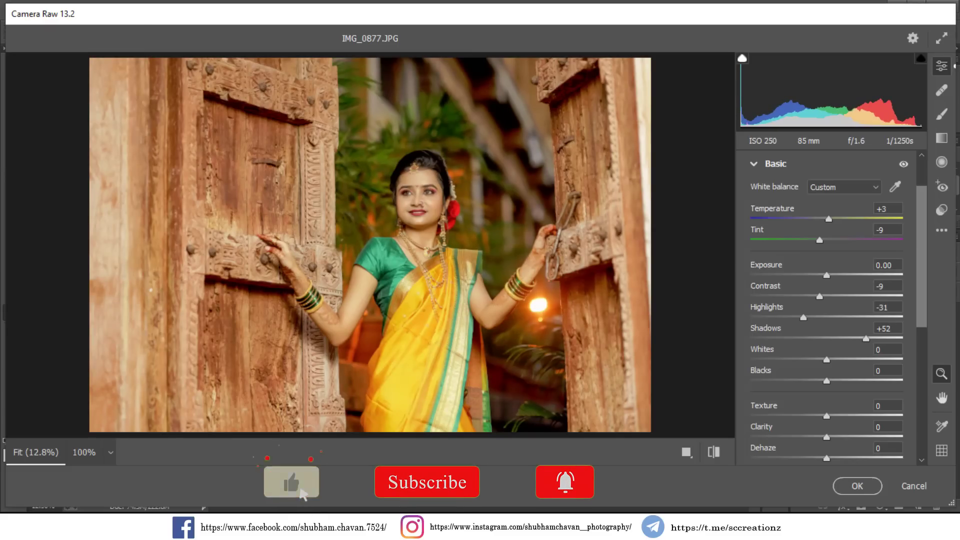
left_click_drag(827, 360, 822, 359)
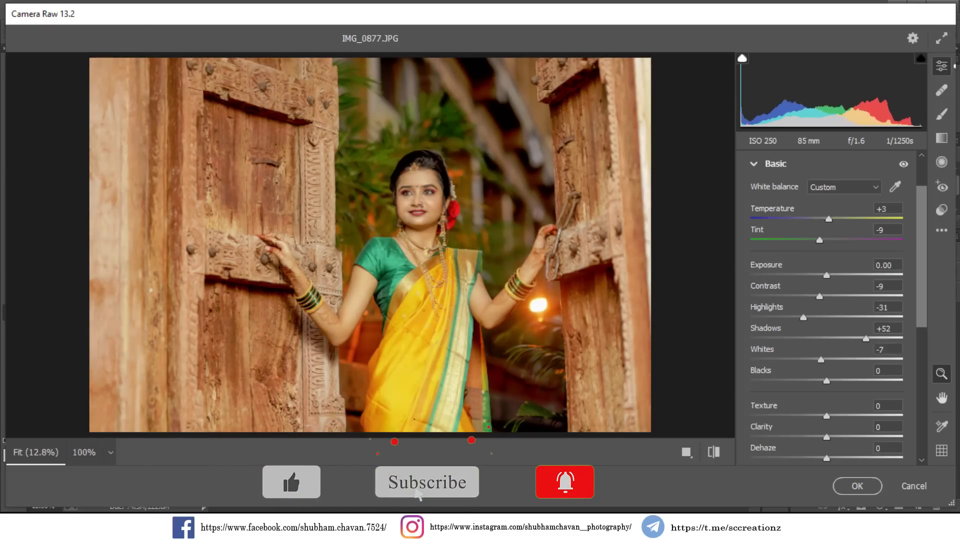
key("Down")
key("Down")
key("Down")
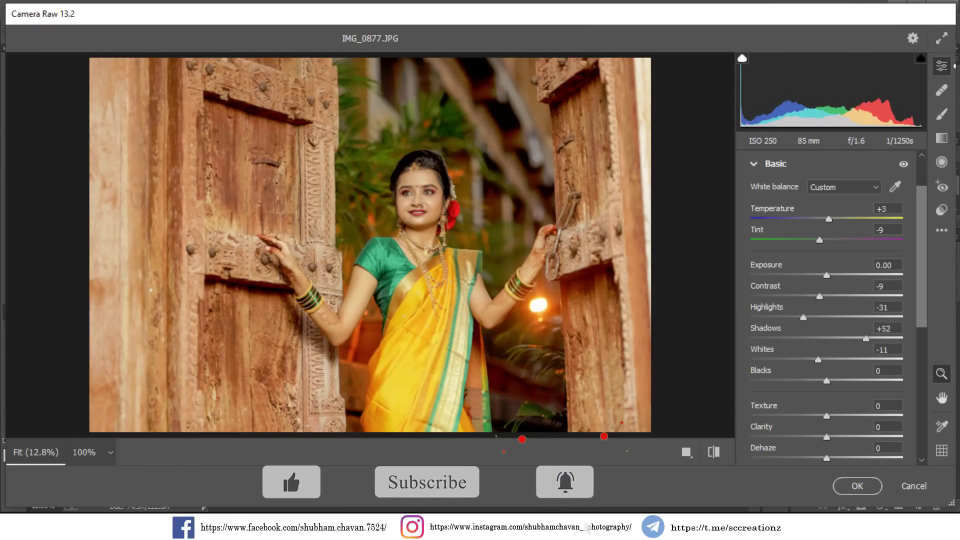
left_click_drag(826, 381, 792, 381)
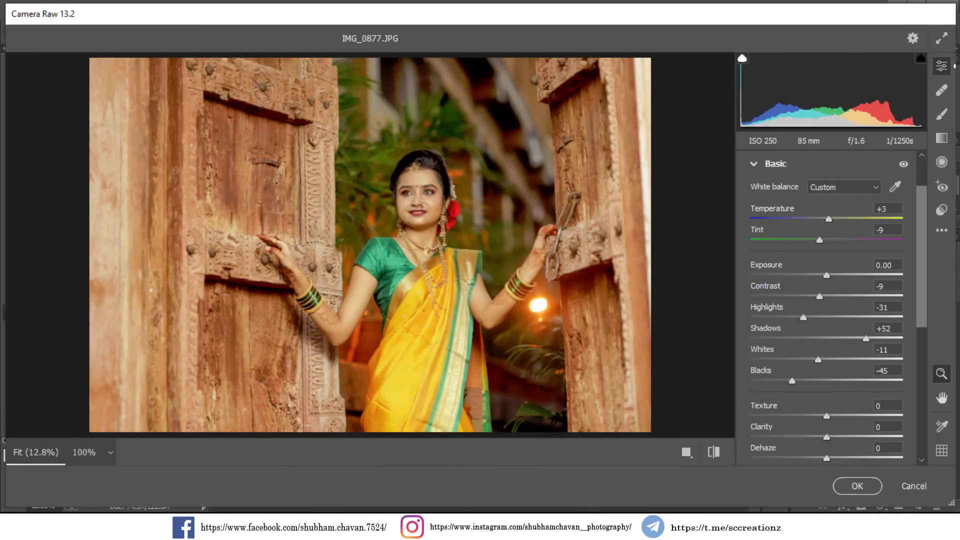
key("Up")
key("Up")
key("Up")
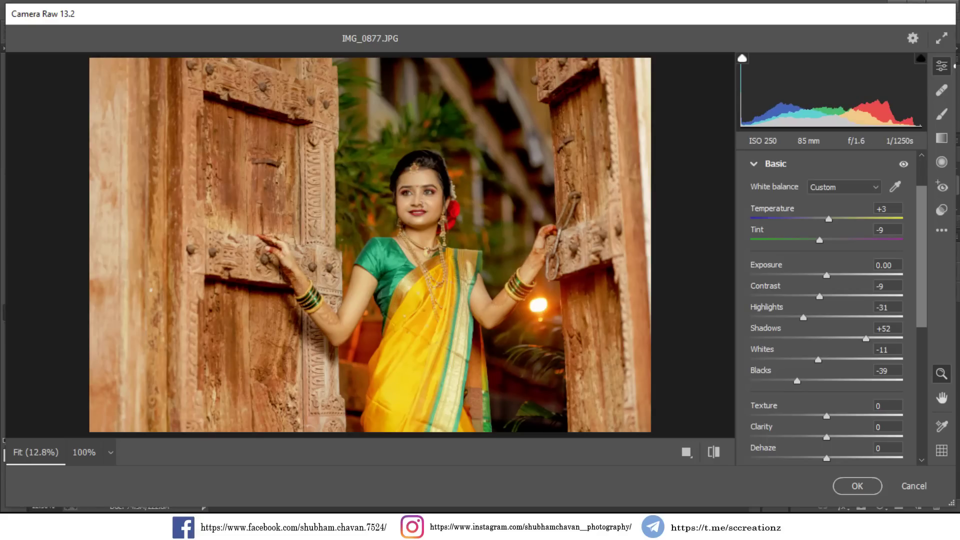
key("Up")
key("Up")
key("Up")
key("Up")
key("Up")
key("Up")
key("Down")
key("Down")
key("Down")
key("Down")
Lower the tone curve midpoint to input 133, output 122, and expand the Color Mixer.
scroll(826, 308, "down", 2)
scroll(827, 308, "down", 3)
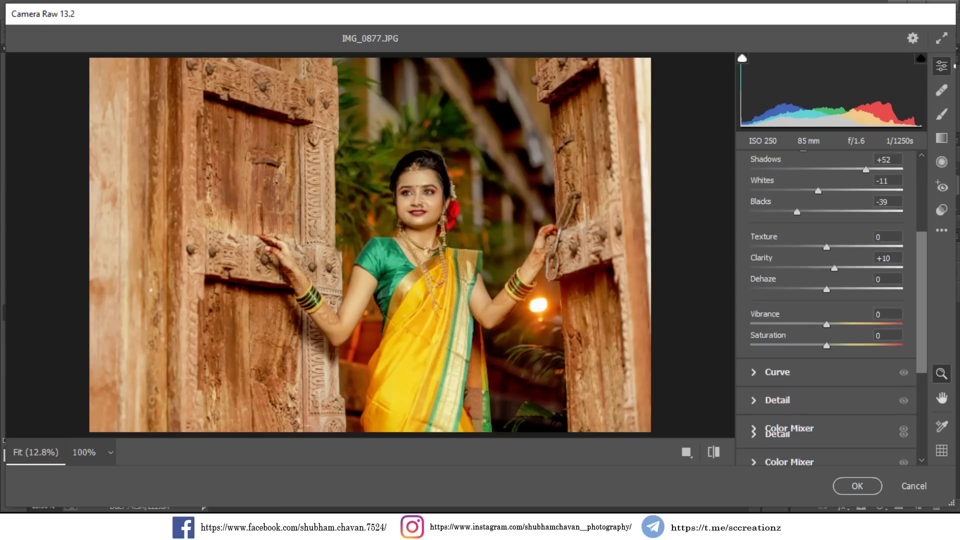
scroll(826, 308, "down", 1)
left_click(777, 338)
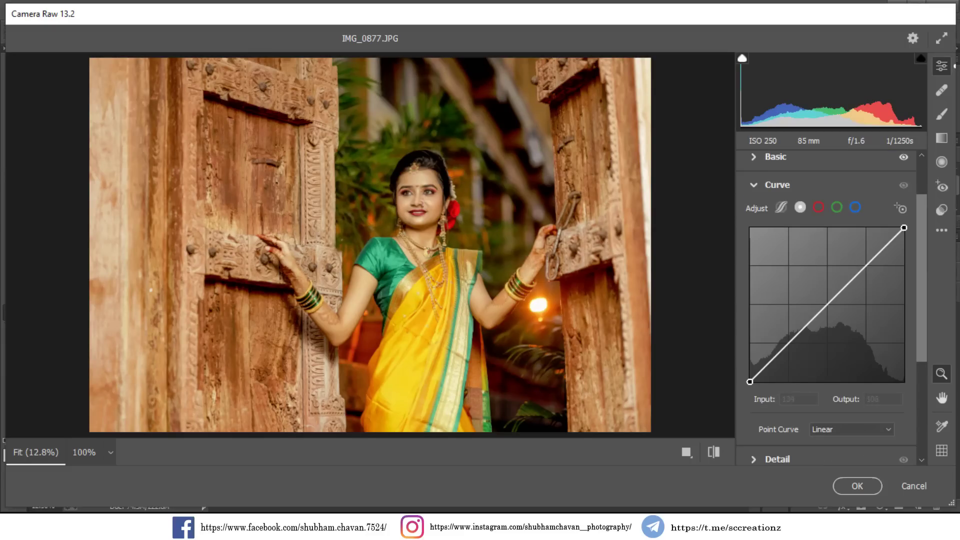
left_click_drag(830, 302, 830, 308)
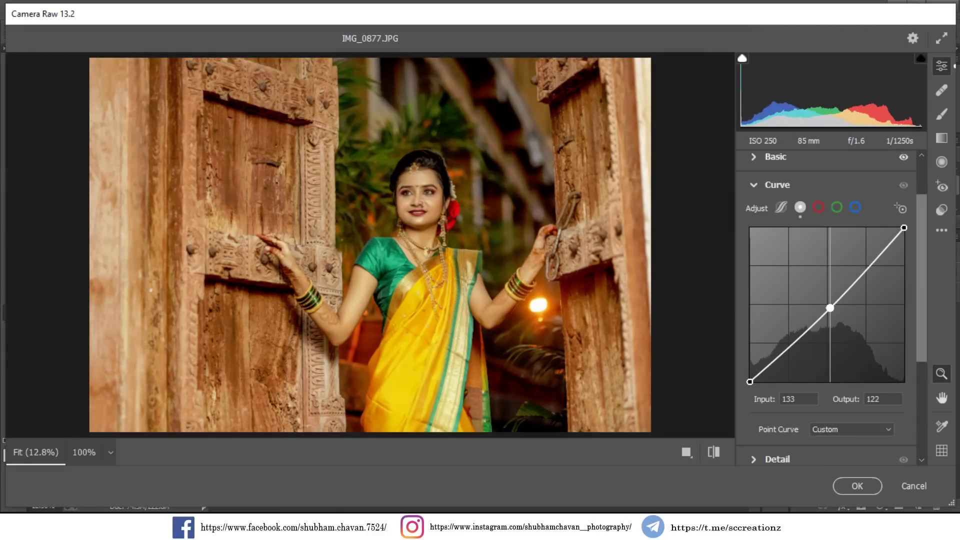
scroll(831, 308, "down", 2)
scroll(827, 301, "down", 1)
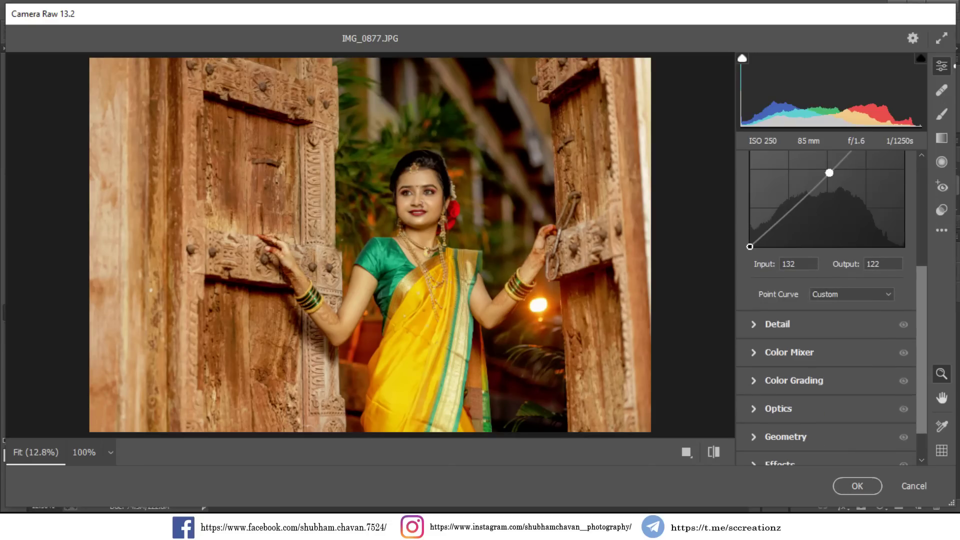
left_click(789, 352)
Set HSL hues to Yellows -39, Greens -100, Aquas +26 and Blues +5.
left_click(756, 240)
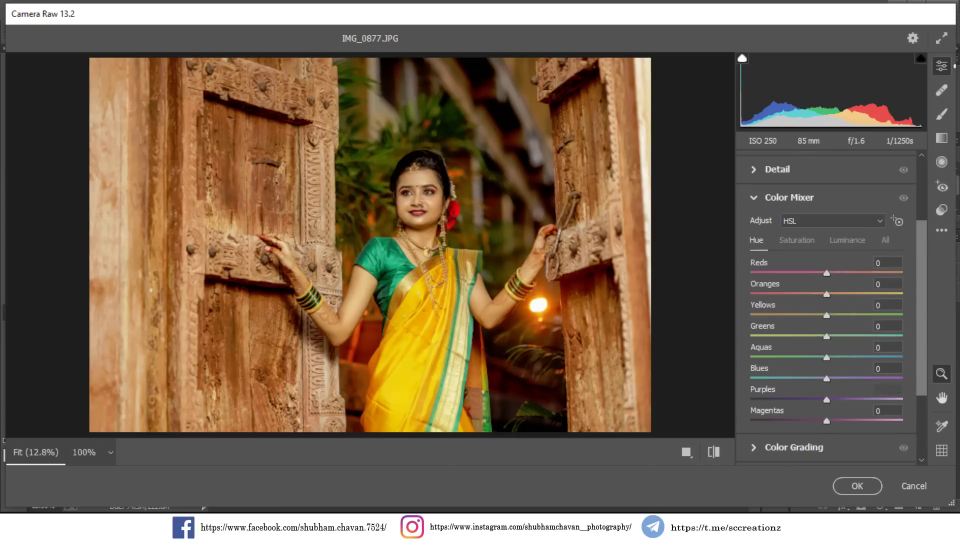
left_click_drag(827, 315, 798, 315)
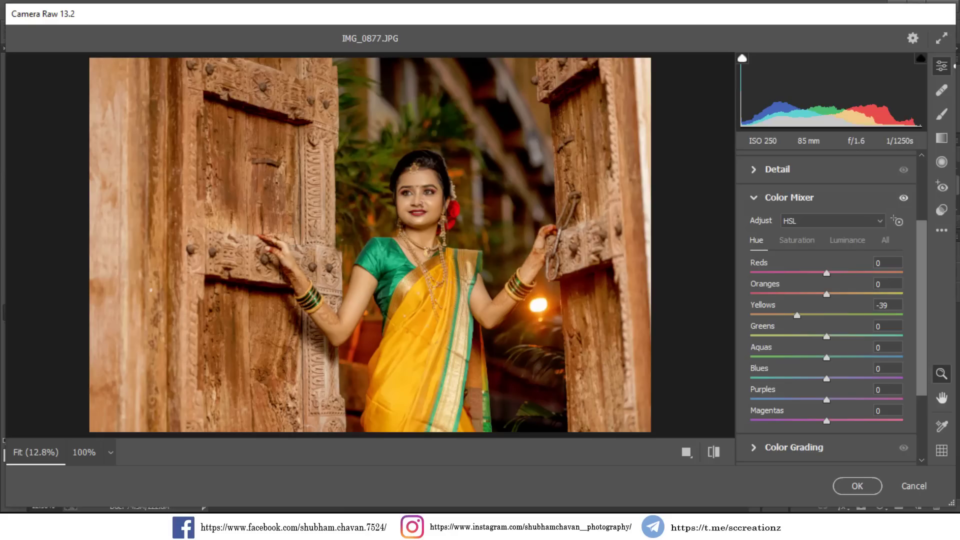
left_click_drag(827, 336, 751, 336)
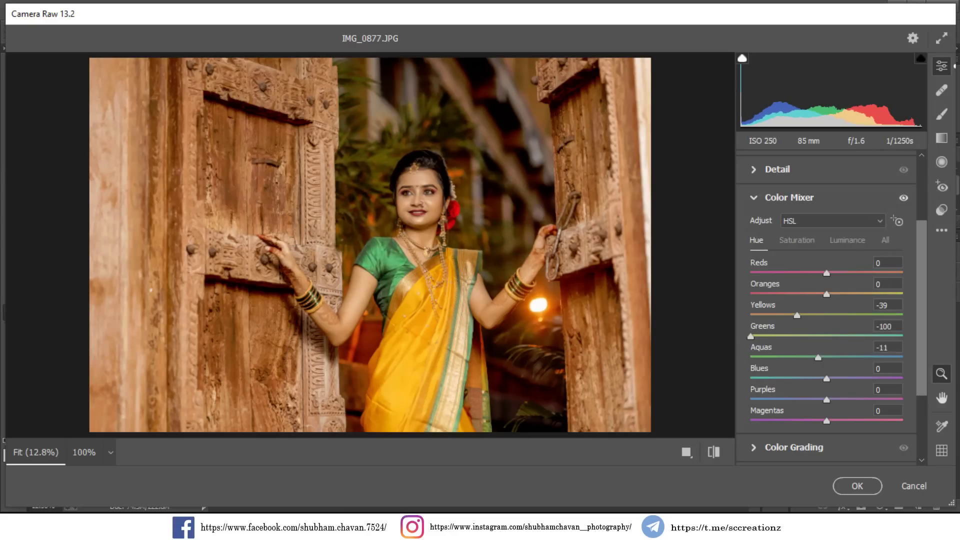
mouse_move(826, 357)
left_mouse_down()
mouse_move(803, 357)
mouse_move(847, 357)
mouse_move(804, 379)
mouse_move(830, 378)
left_mouse_up()
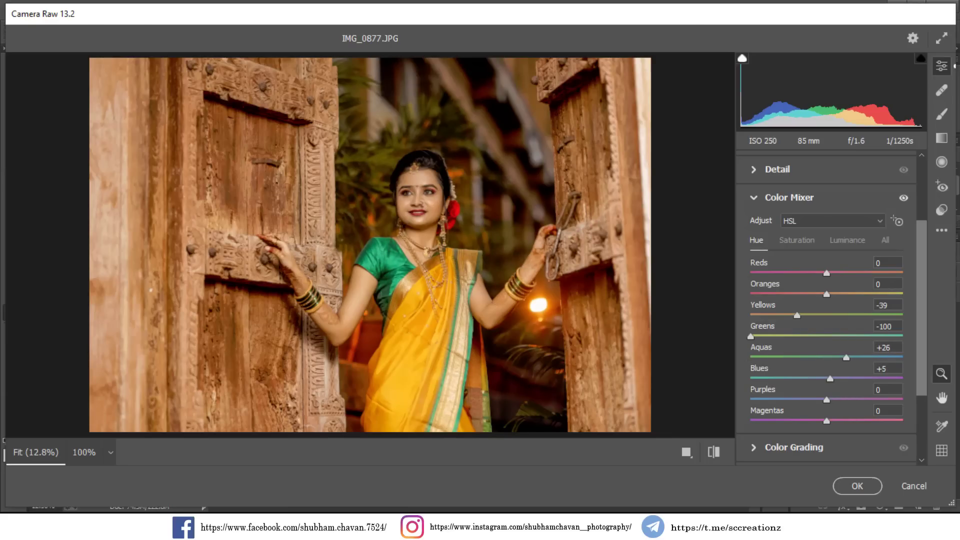
left_click(797, 240)
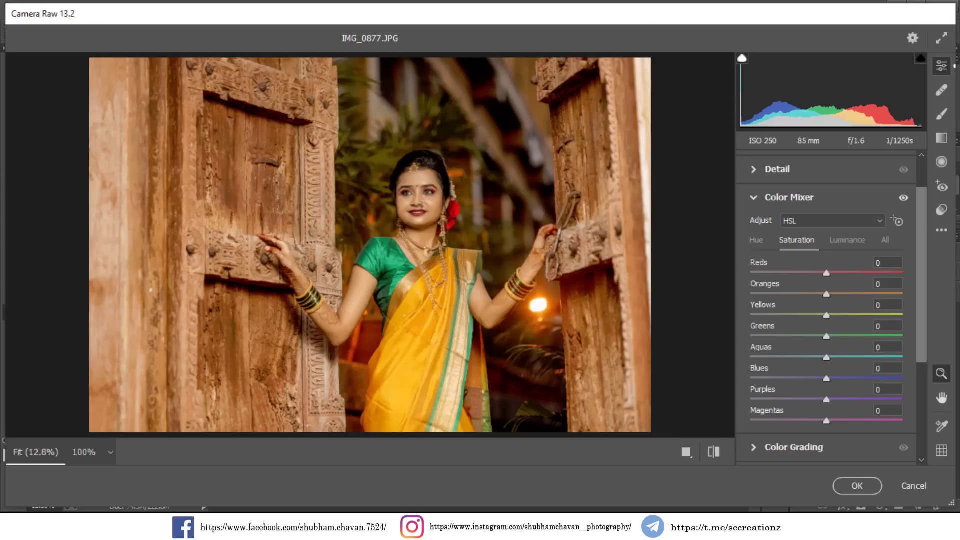
Set saturation to Reds +30, Oranges -8, Yellows -44, Greens -25, Aquas +54, Blues -28.
left_click_drag(827, 272, 849, 273)
left_click_drag(827, 294, 819, 294)
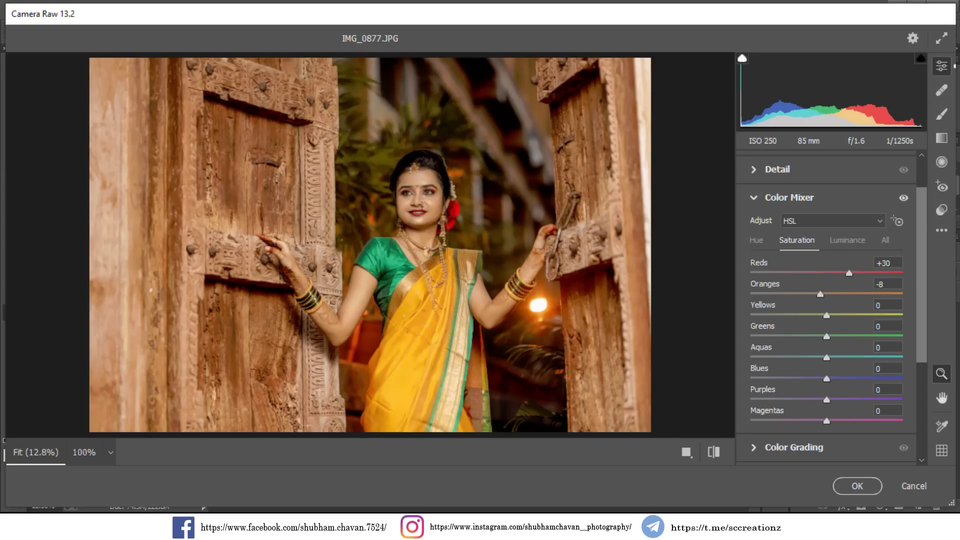
key("Tab")
type("46")
type("-53")
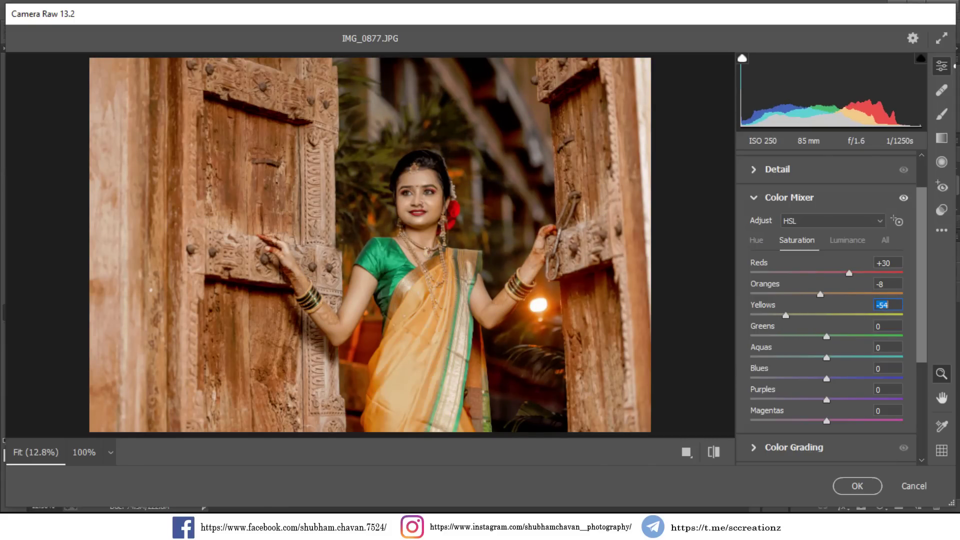
key("shift+Up")
key("Down")
key("Down")
mouse_move(826, 337)
left_mouse_down()
mouse_move(798, 336)
mouse_move(808, 336)
left_mouse_up()
mouse_move(827, 379)
left_mouse_down()
mouse_move(790, 379)
mouse_move(868, 357)
left_mouse_up()
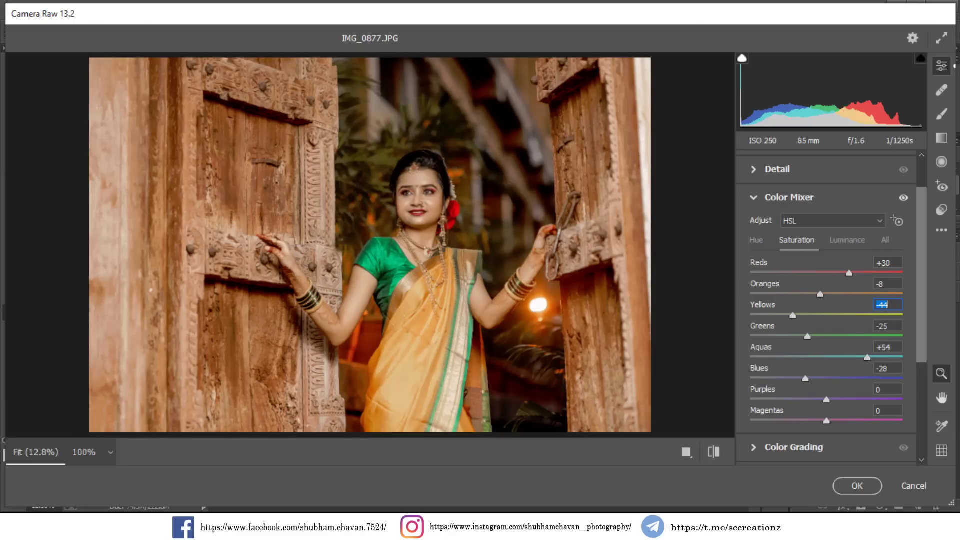
key("ctrl+alt+shift+l")
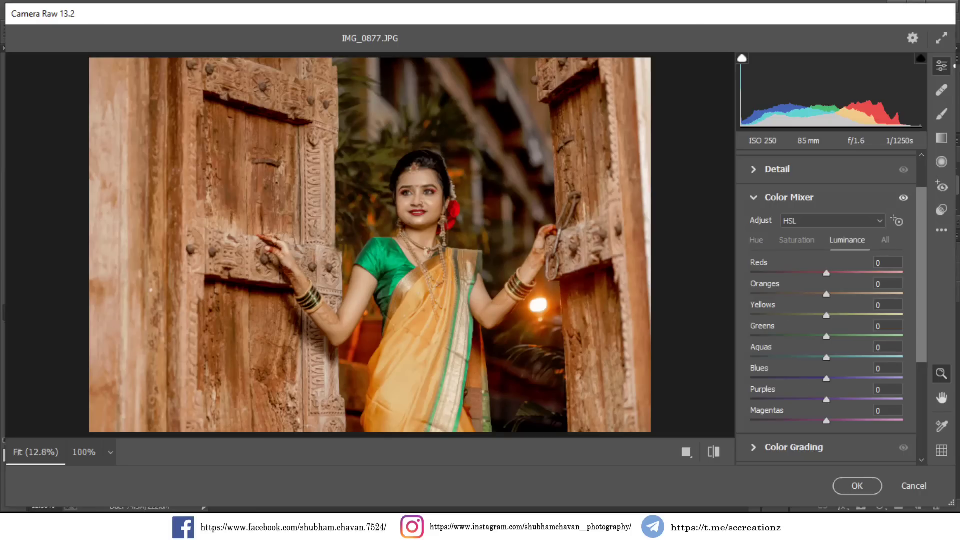
Set luminance to Reds -16, Oranges +19, Yellows -22, Greens -25, Aquas -6, Blues -26.
mouse_move(827, 273)
left_mouse_down()
mouse_move(815, 273)
mouse_move(840, 294)
left_mouse_up()
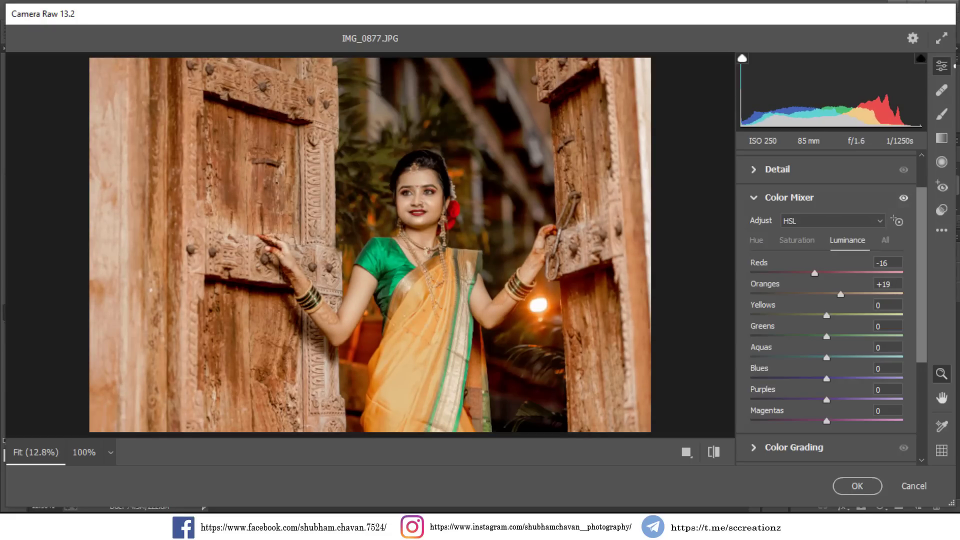
left_click_drag(827, 315, 810, 315)
mouse_move(827, 336)
left_mouse_down()
mouse_move(803, 336)
mouse_move(823, 357)
mouse_move(823, 379)
mouse_move(807, 379)
left_mouse_up()
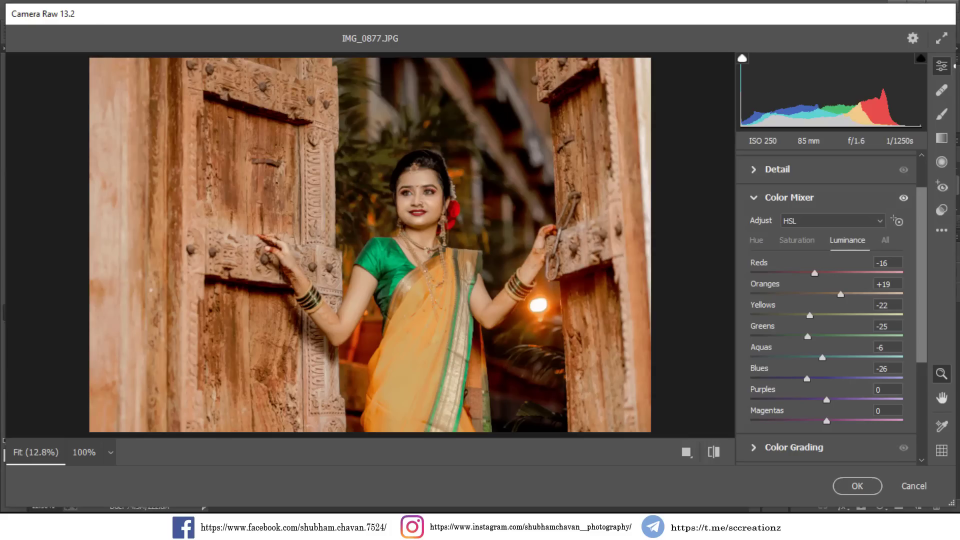
scroll(825, 300, "down", 2)
Tint the Color Grading highlights faintly yellow-green and darken them slightly.
scroll(826, 300, "down", 1)
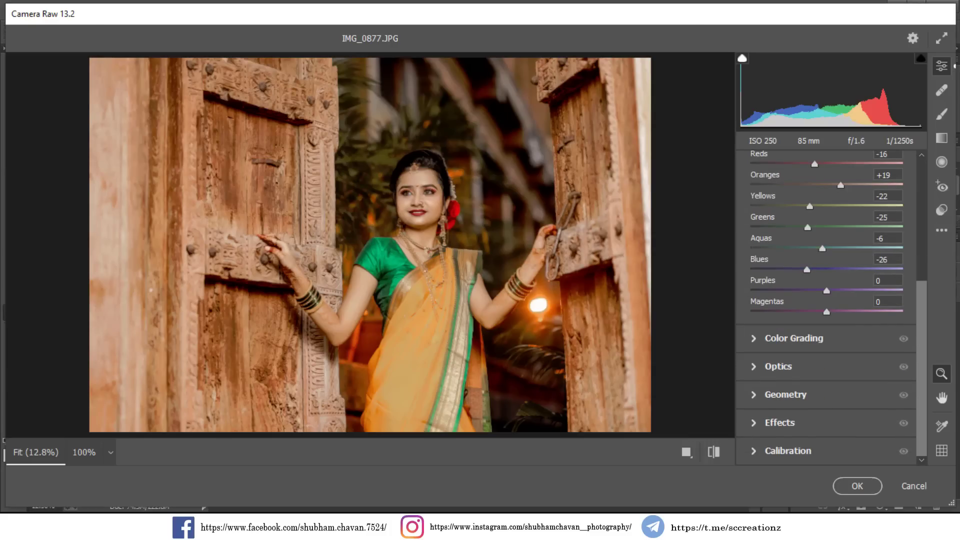
left_click(794, 338)
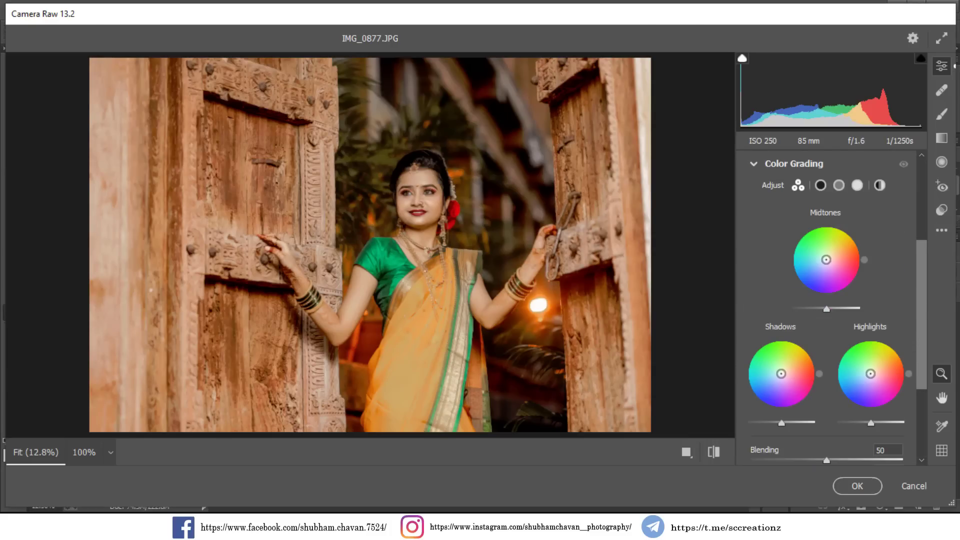
mouse_move(870, 374)
left_mouse_down()
mouse_move(873, 346)
mouse_move(871, 372)
left_mouse_up()
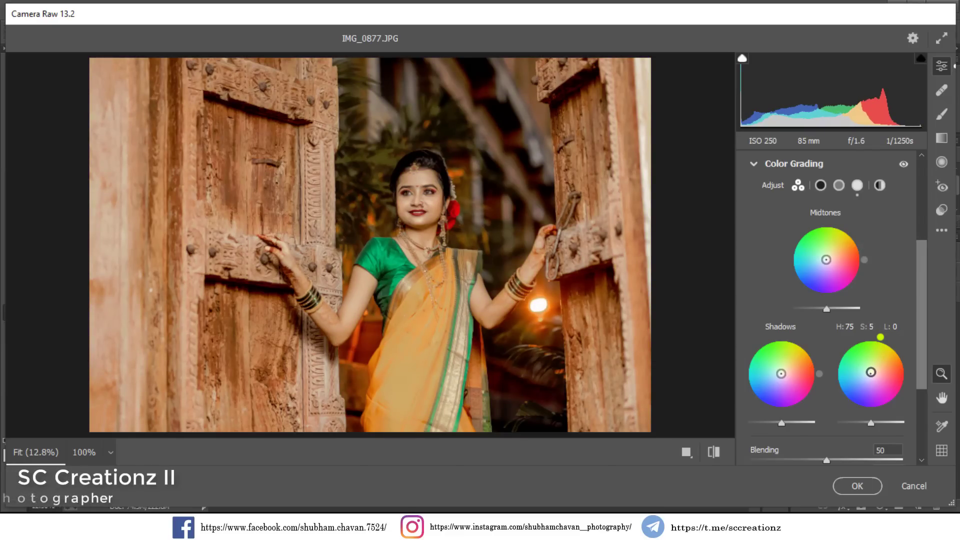
left_click_drag(871, 422, 870, 422)
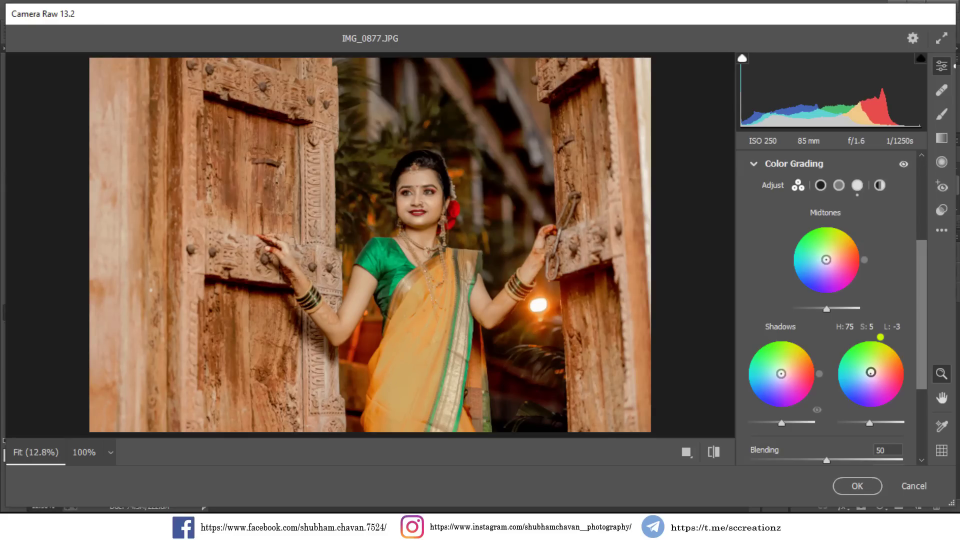
Give the shadows a faint red tint (Hue 4, Saturation 3) and darken them slightly.
left_click_drag(781, 373, 784, 374)
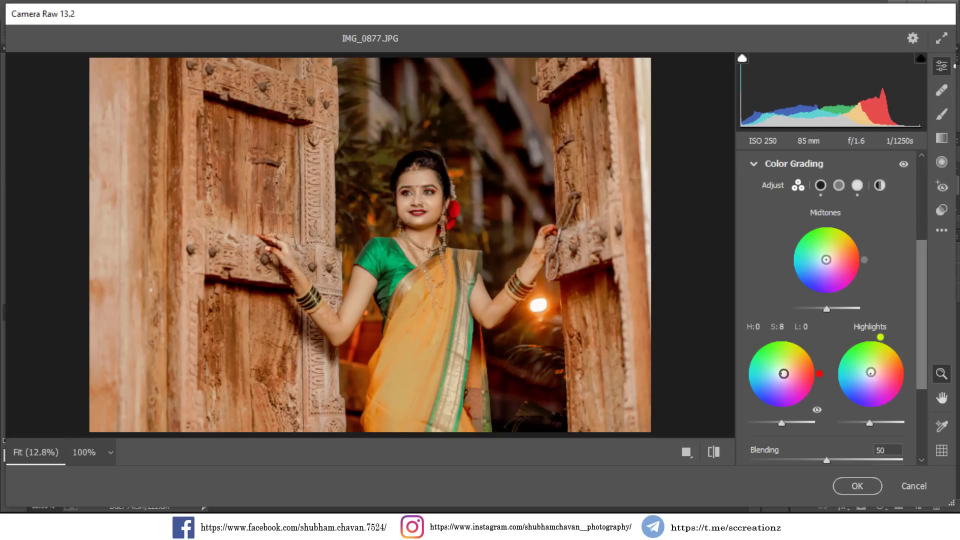
left_click_drag(784, 373, 819, 369)
left_click_drag(820, 373, 817, 358)
left_click_drag(816, 358, 819, 371)
left_click_drag(782, 423, 781, 423)
Raise Color Grading Blending to 100 and fine-tune the shadow luminance.
scroll(830, 290, "down", 2)
left_click_drag(827, 427, 903, 427)
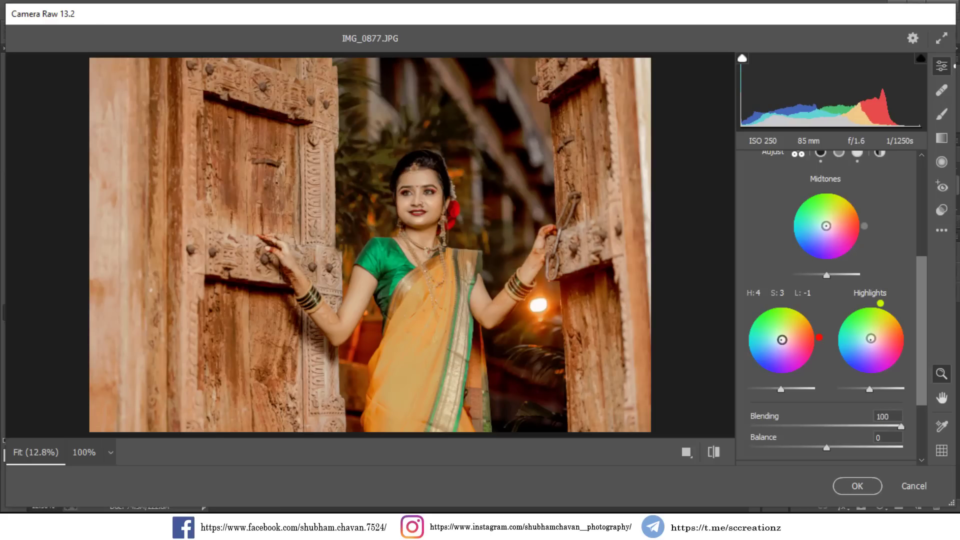
left_click_drag(782, 389, 782, 389)
scroll(826, 300, "down", 3)
Set calibration Red Hue +3, Saturation -3, Green Hue -38, Blue Hue -31, Saturation -15.
left_click(788, 457)
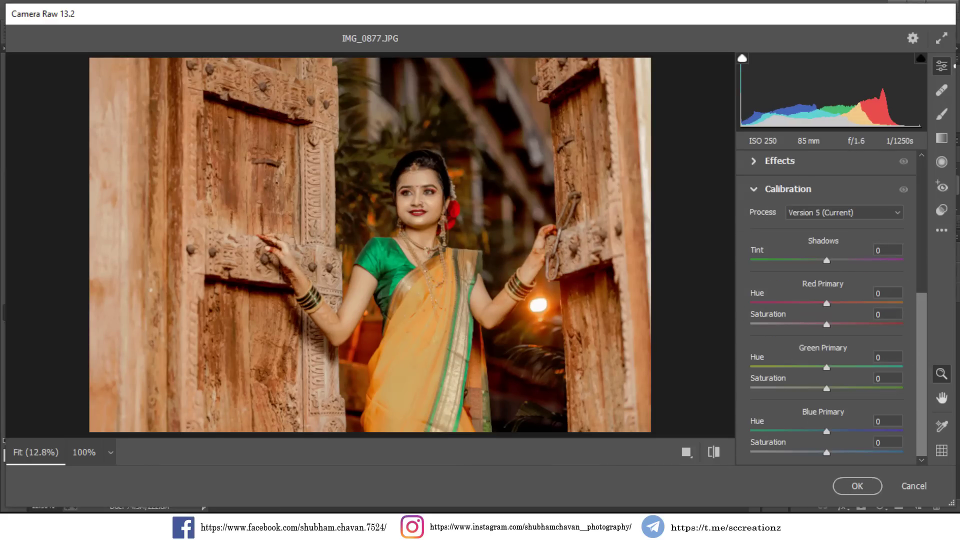
left_click_drag(827, 432, 808, 431)
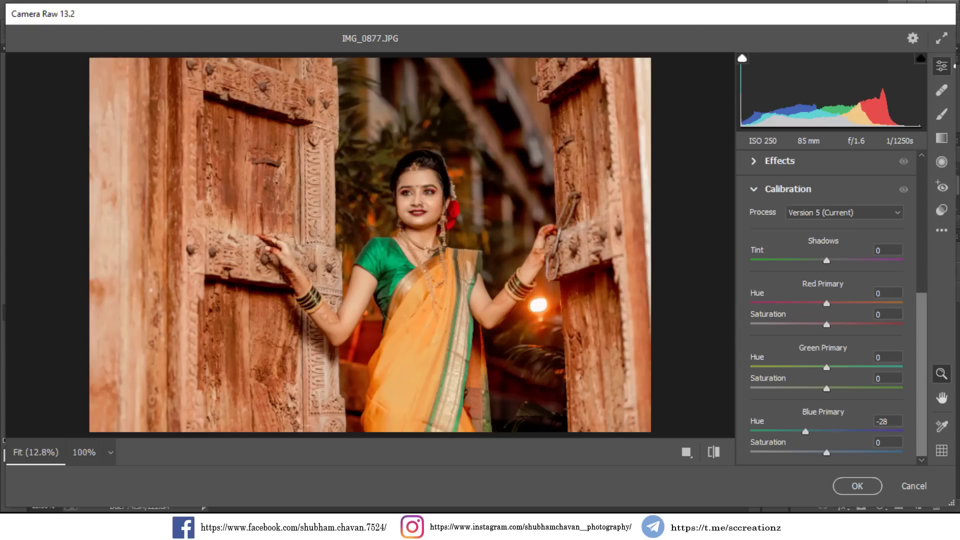
left_click_drag(800, 431, 815, 452)
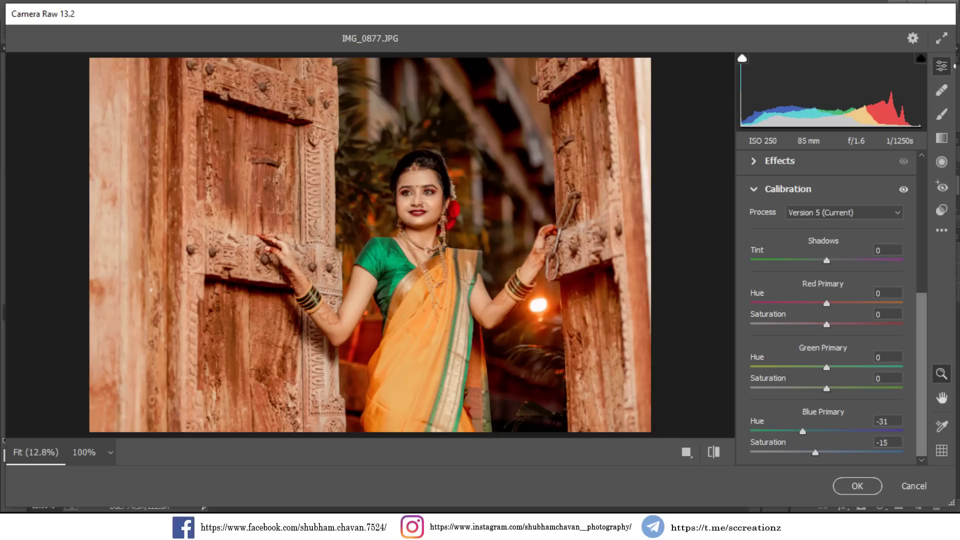
left_click_drag(827, 367, 798, 367)
left_click_drag(827, 303, 825, 324)
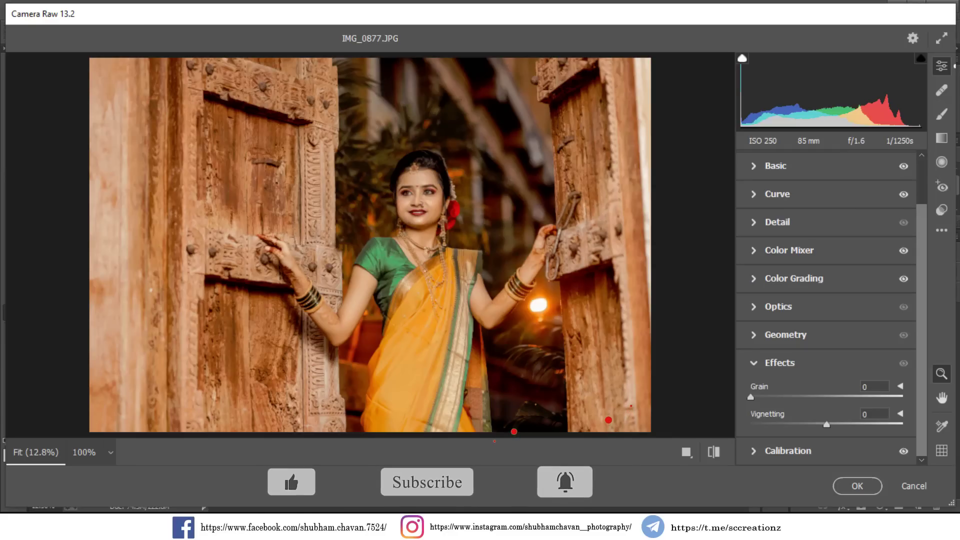
Add a -15 Camera Raw vignette to darken the portrait's edges and open the settings menu.
left_click_drag(827, 424, 816, 425)
scroll(825, 300, "up", 2)
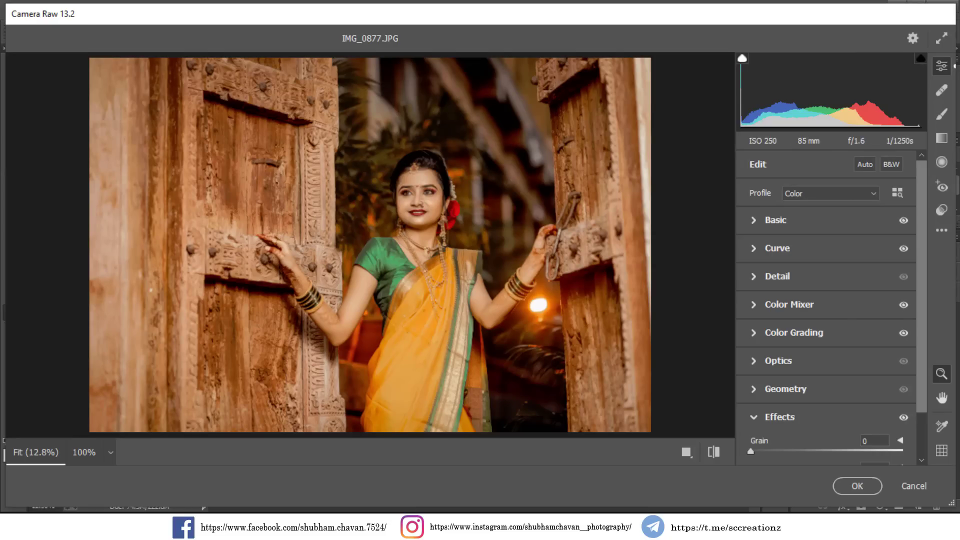
scroll(826, 300, "down", 2)
left_click(942, 230)
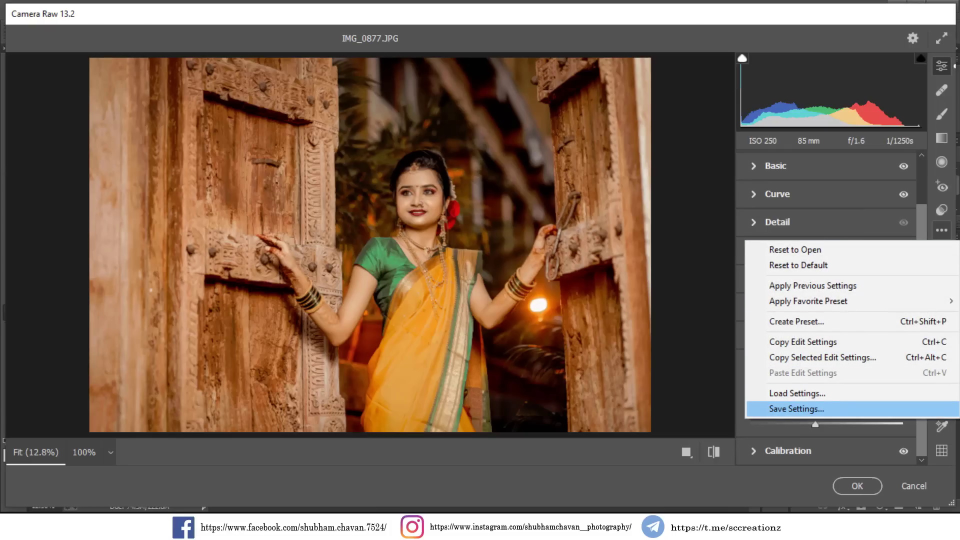
Save the settings as XMP preset 'Moddy orange preset sc creationz II' and apply the grade with OK.
left_click(800, 409)
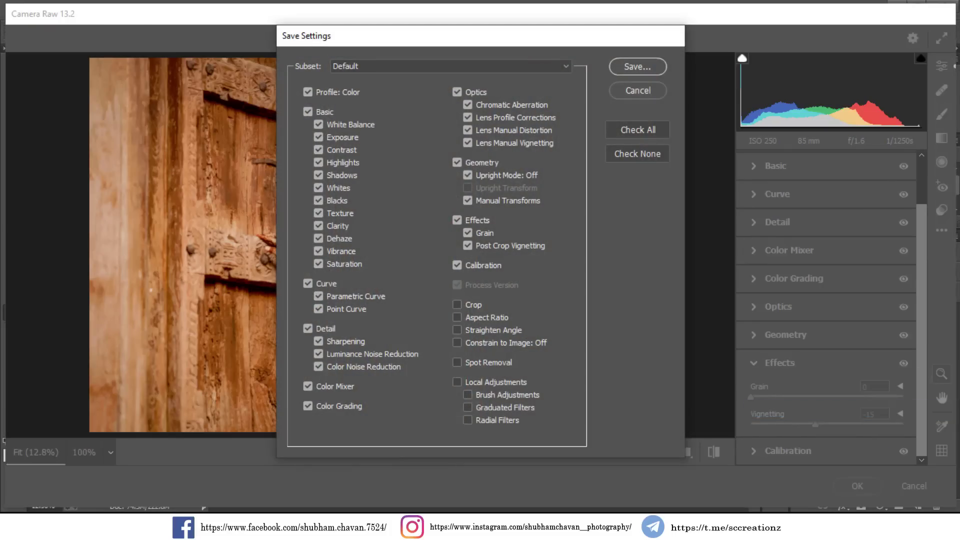
key("Return")
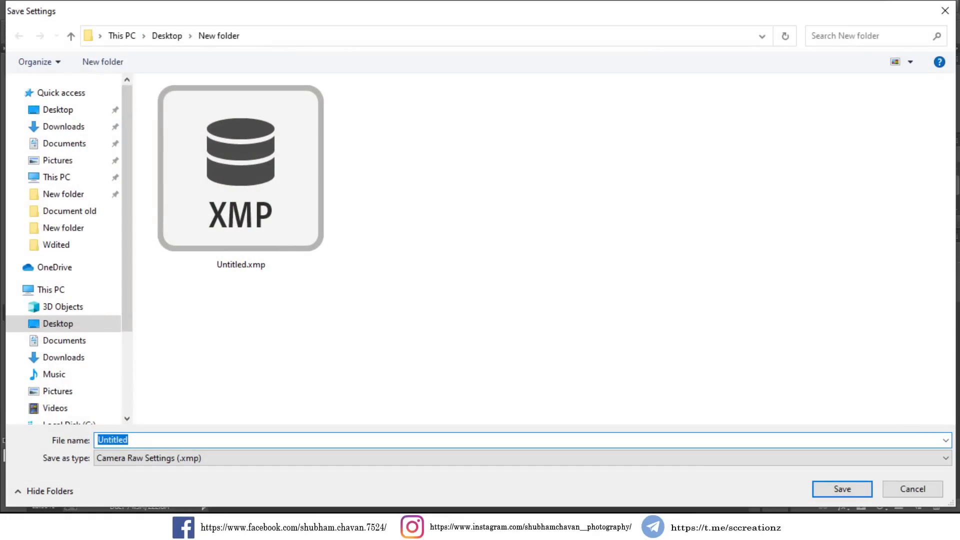
type("Moddy")
type("or")
type("ange")
type("preset ")
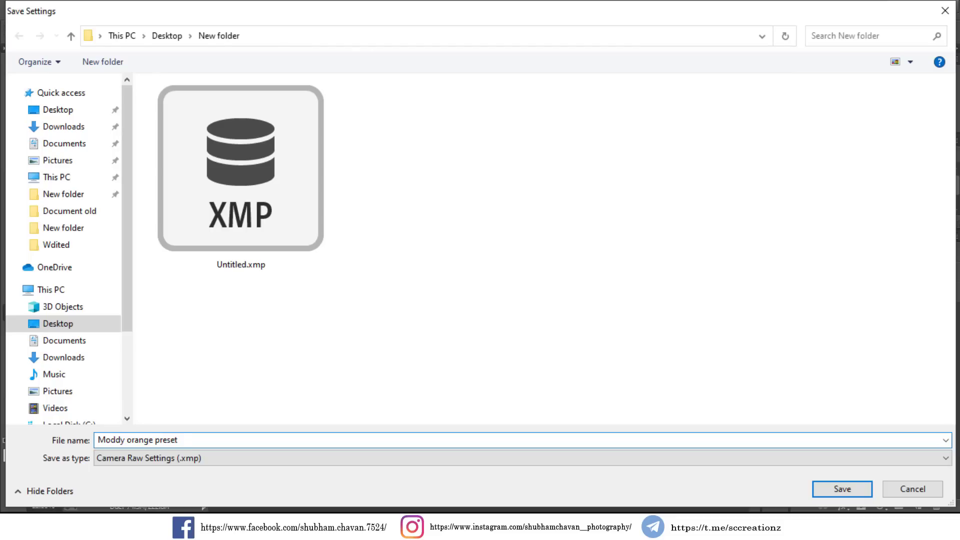
type("sc creatio")
type("nz i")
type("I")
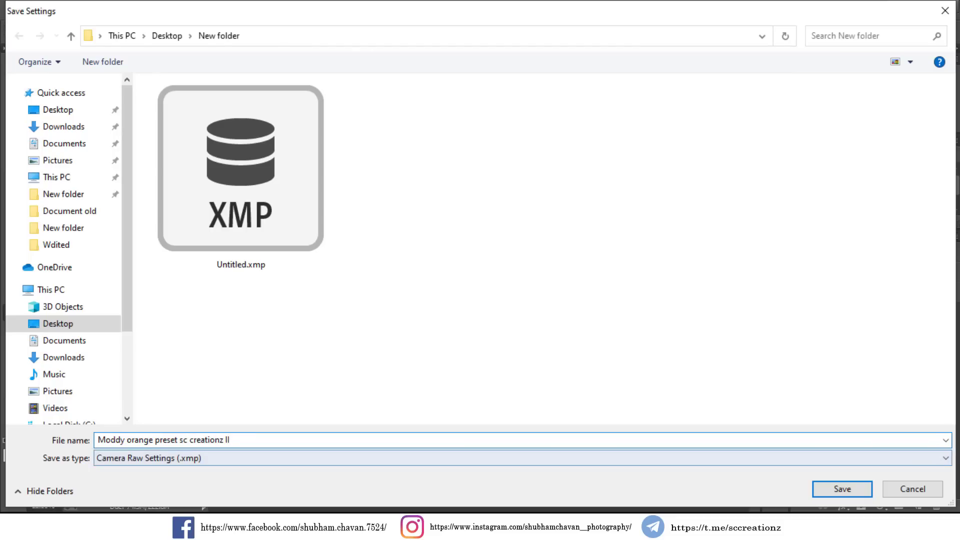
key("Return")
left_click(857, 485)
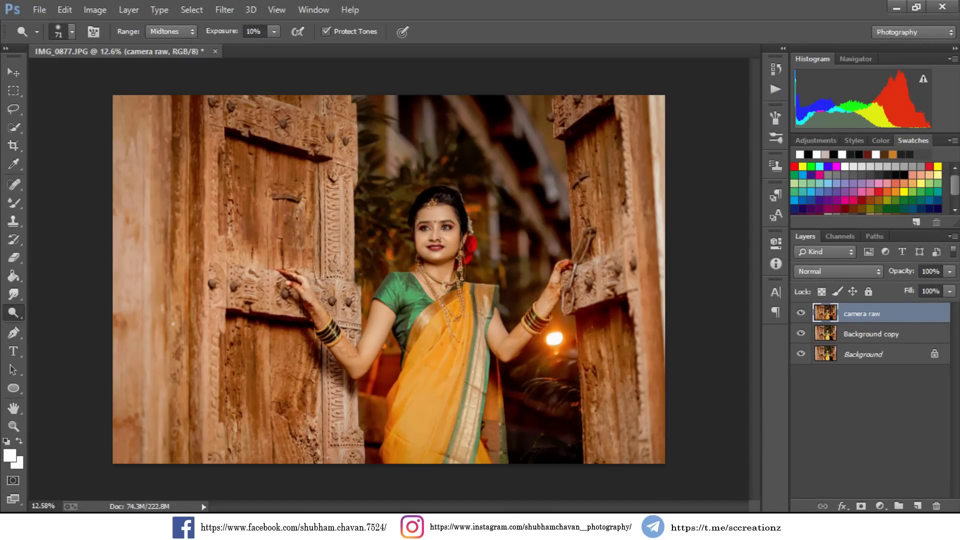
Toggle the camera raw layer's visibility to compare the grade with the original.
key("alt")
left_click(801, 312)
left_click(801, 312)
left_click(800, 312)
Set up the Eraser at 44% opacity with a 507 px brush size.
key("e")
key("6")
key("9")
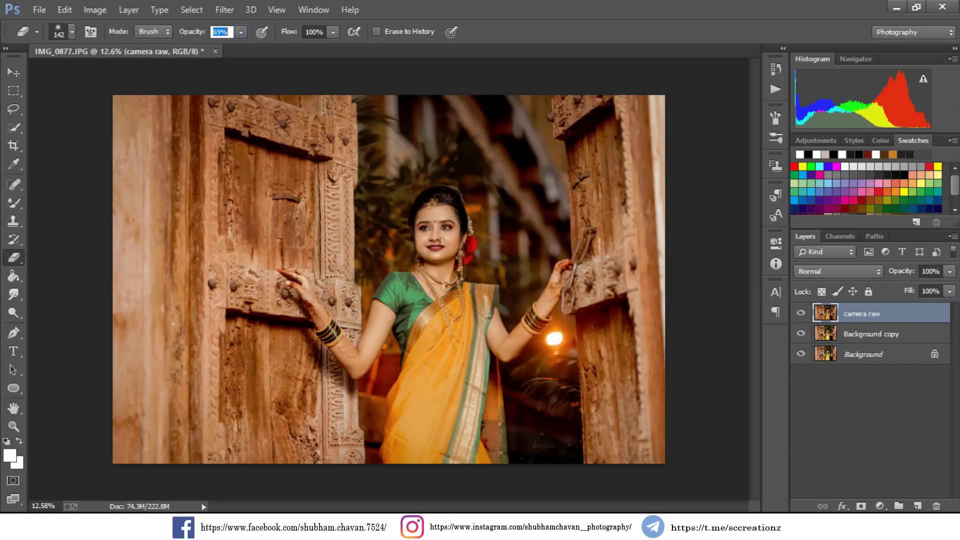
key("4")
key("4")
right_click(426, 222)
left_click_drag(544, 257, 567, 257)
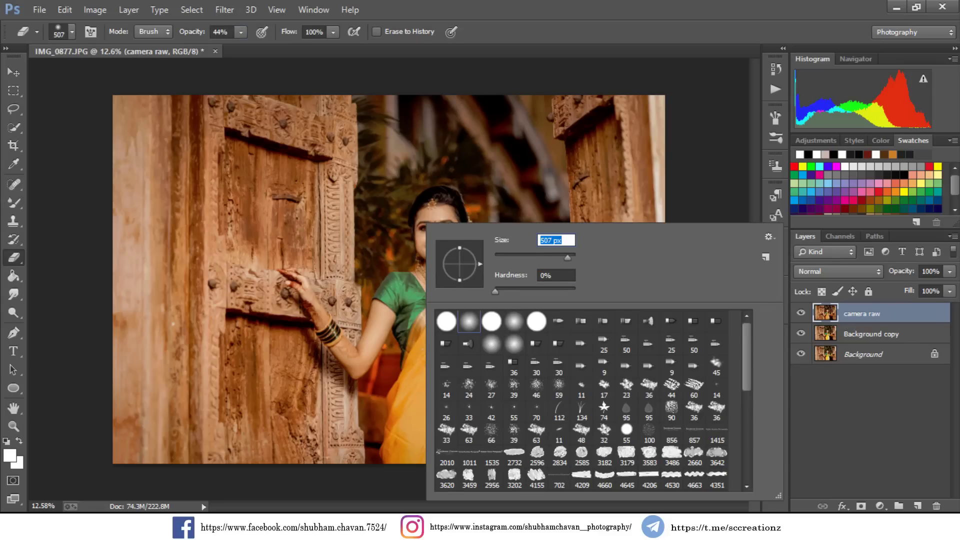
key("Return")
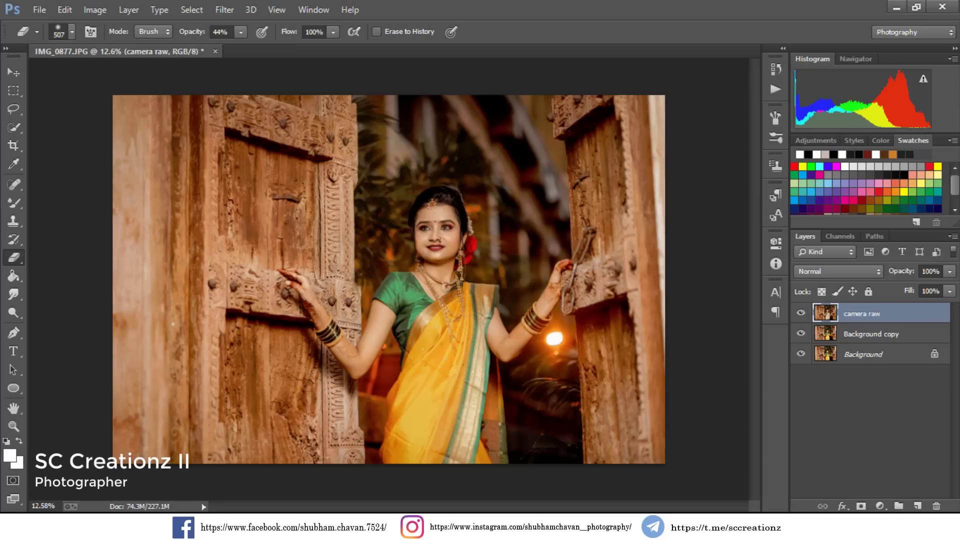
Stamp the signature watermark brush onto a new empty layer near the lower right.
key("b")
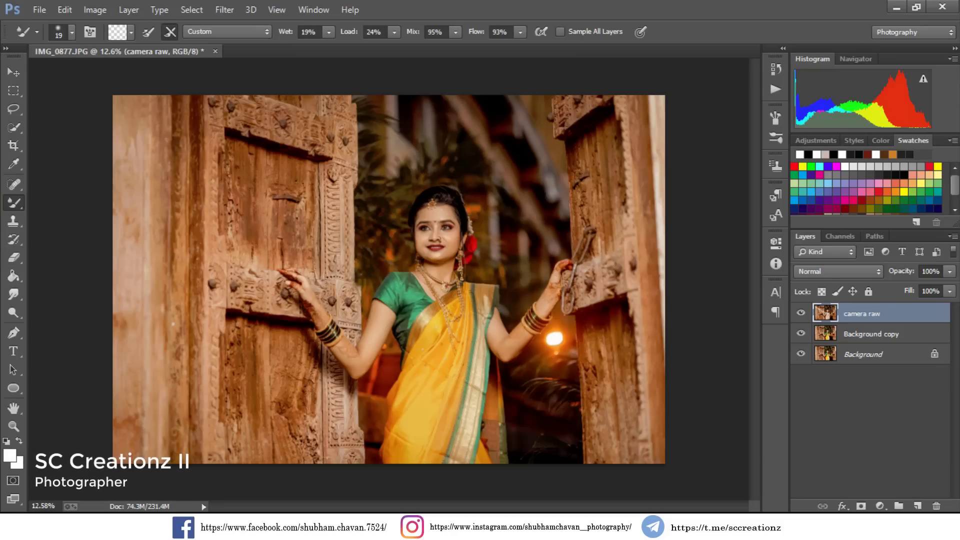
left_click(918, 505)
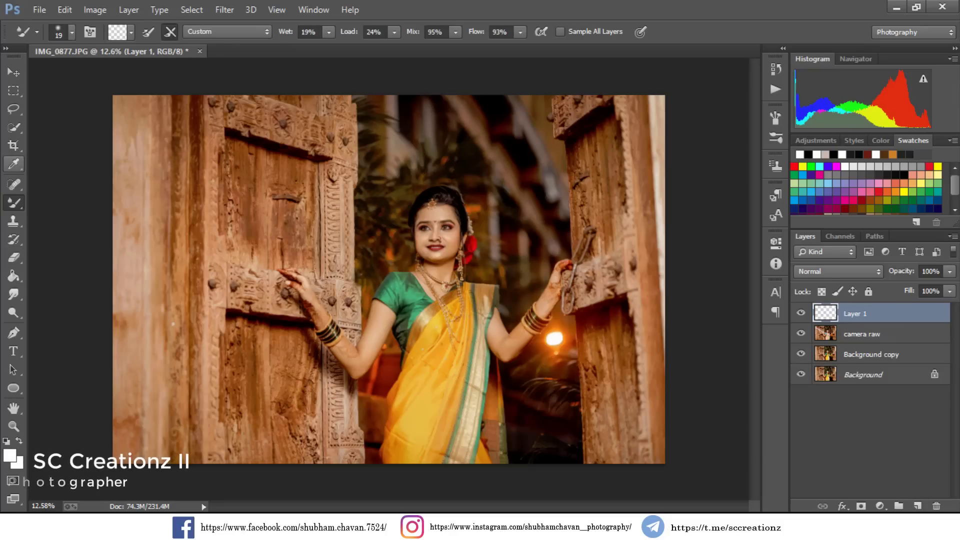
right_click(14, 203)
left_click(74, 200)
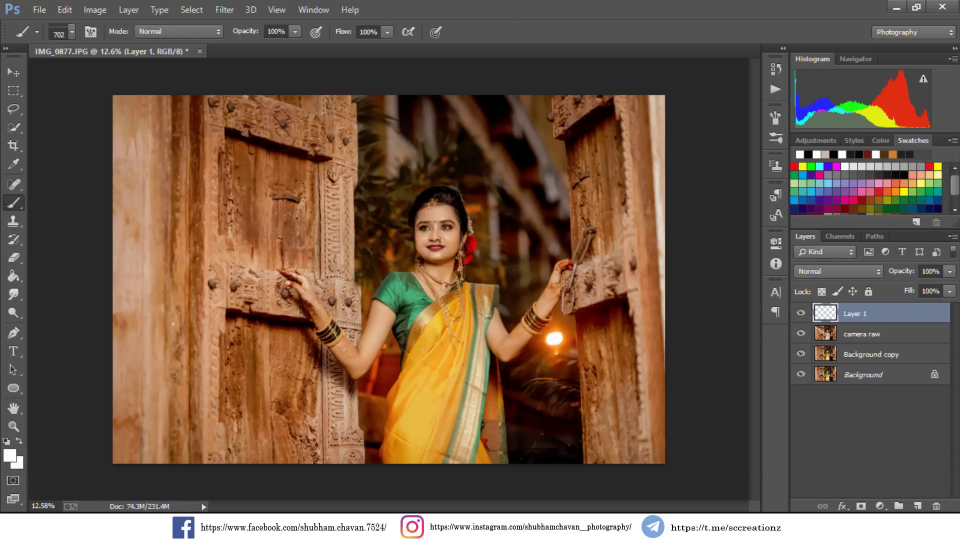
left_click(186, 367)
Scale the watermark larger with Free Transform and confirm it.
key("ctrl+t")
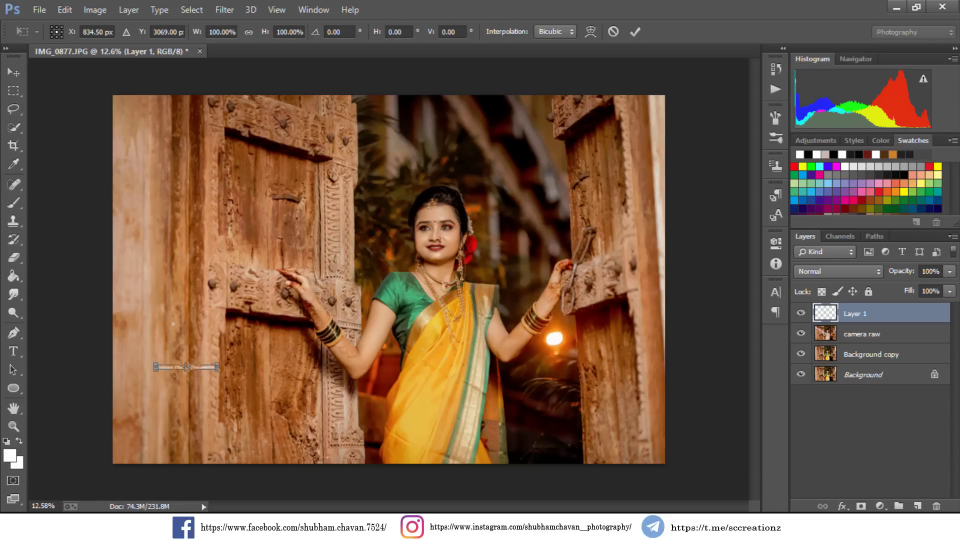
mouse_move(216, 367)
left_mouse_down()
mouse_move(226, 367)
mouse_move(214, 385)
mouse_move(600, 398)
mouse_move(596, 390)
left_mouse_up()
key("Return")
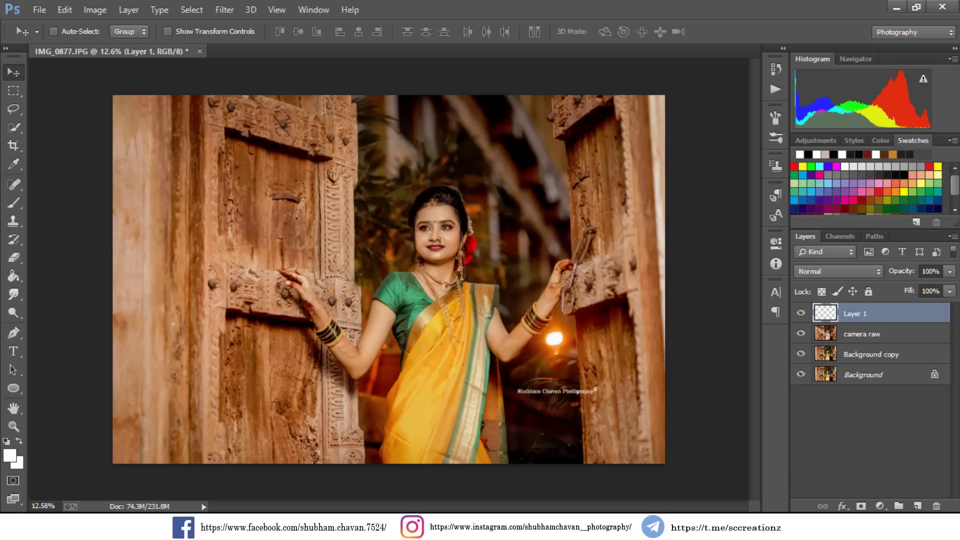
right_click(856, 333)
key("Escape")
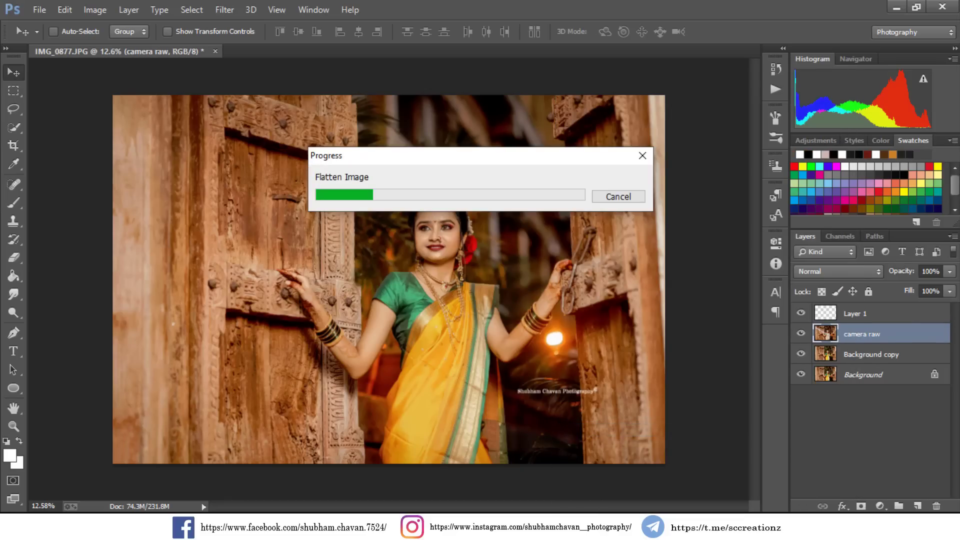
Open the Camera Raw Filter and close it with OK unchanged.
left_click(224, 9)
left_click(310, 91)
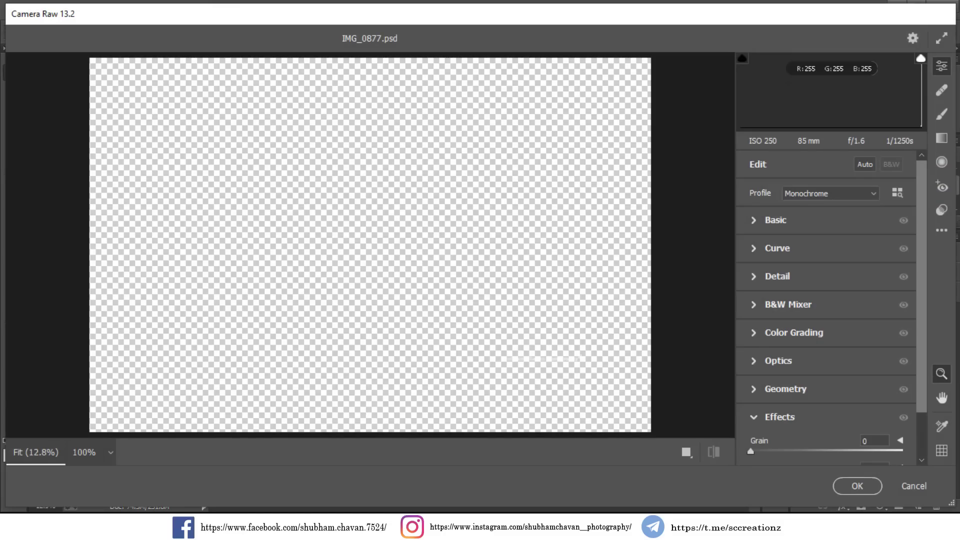
left_click(857, 485)
Flatten all layers into a single Background layer.
right_click(858, 314)
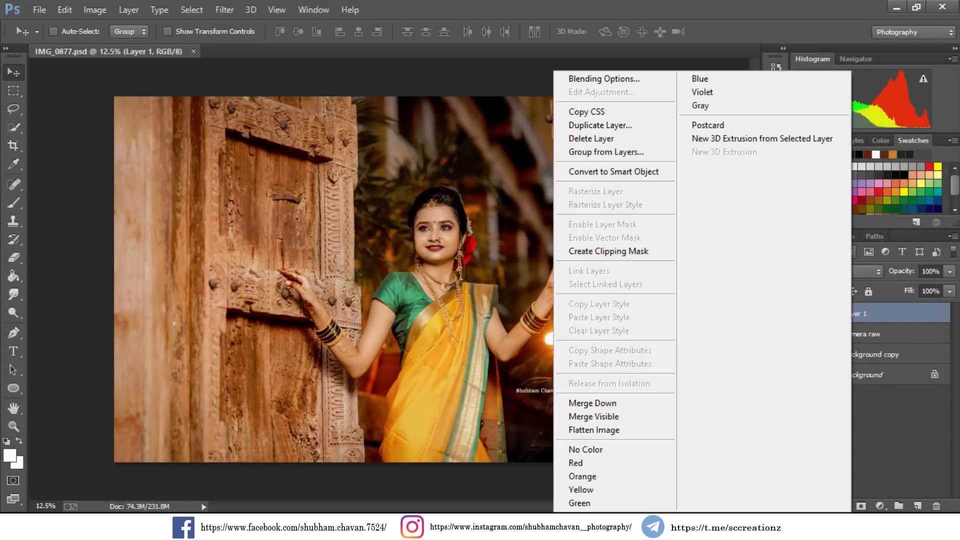
left_click(600, 417)
left_click(225, 9)
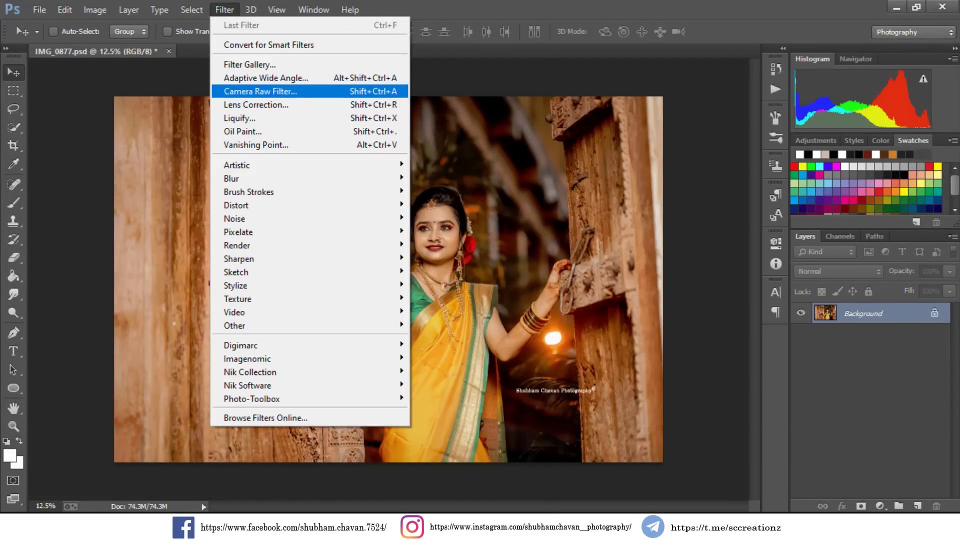
Run the Camera Raw Filter on the flattened image and nudge the Oranges slider slightly.
left_click(261, 91)
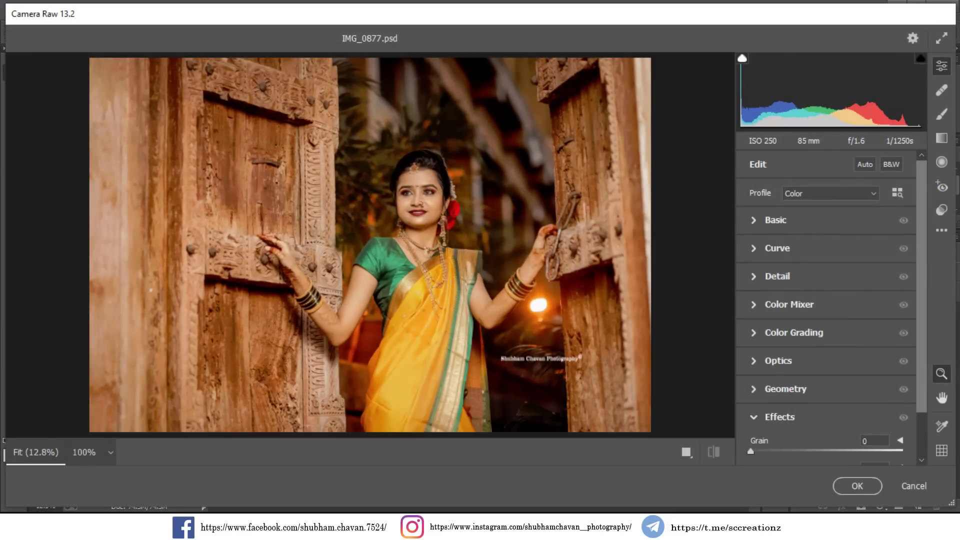
left_click(789, 305)
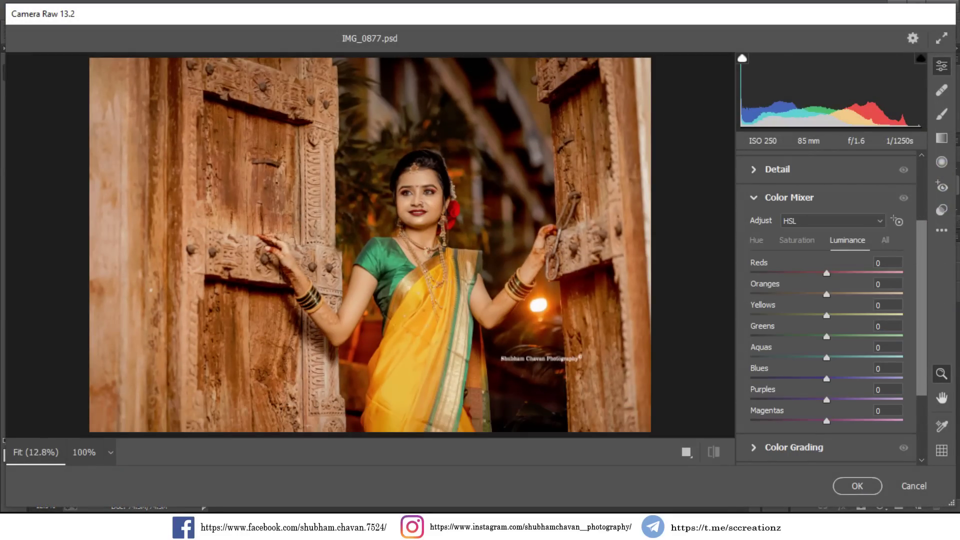
mouse_move(827, 294)
left_mouse_down()
mouse_move(890, 316)
mouse_move(819, 315)
mouse_move(831, 294)
mouse_move(835, 315)
mouse_move(863, 315)
mouse_move(835, 336)
mouse_move(751, 337)
mouse_move(816, 336)
mouse_move(863, 357)
mouse_move(836, 379)
left_mouse_up()
left_click(797, 240)
Set Greens hue to -32 and Calibration Blue Primary saturation to -31.
left_click(756, 240)
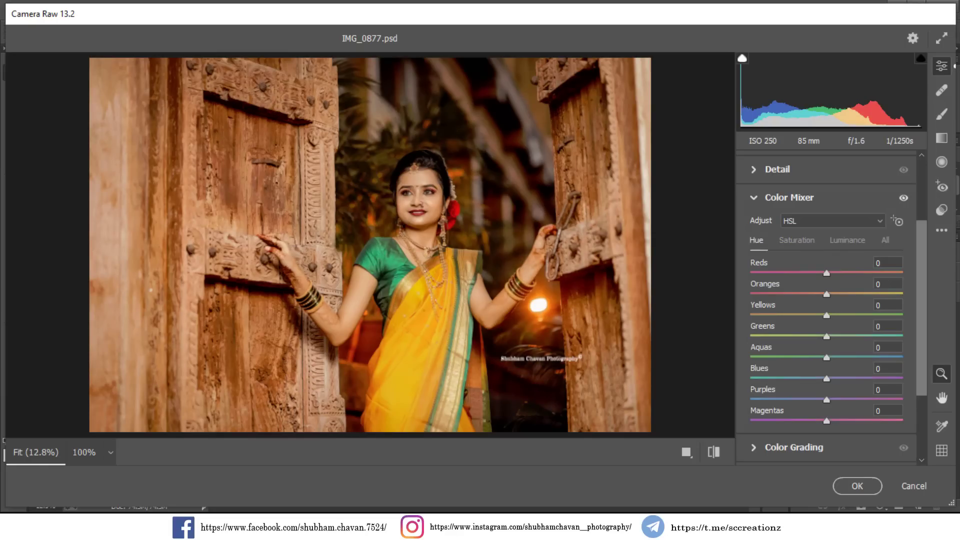
left_click_drag(827, 336, 802, 336)
scroll(826, 300, "down", 2)
scroll(826, 300, "down", 1)
left_click(788, 450)
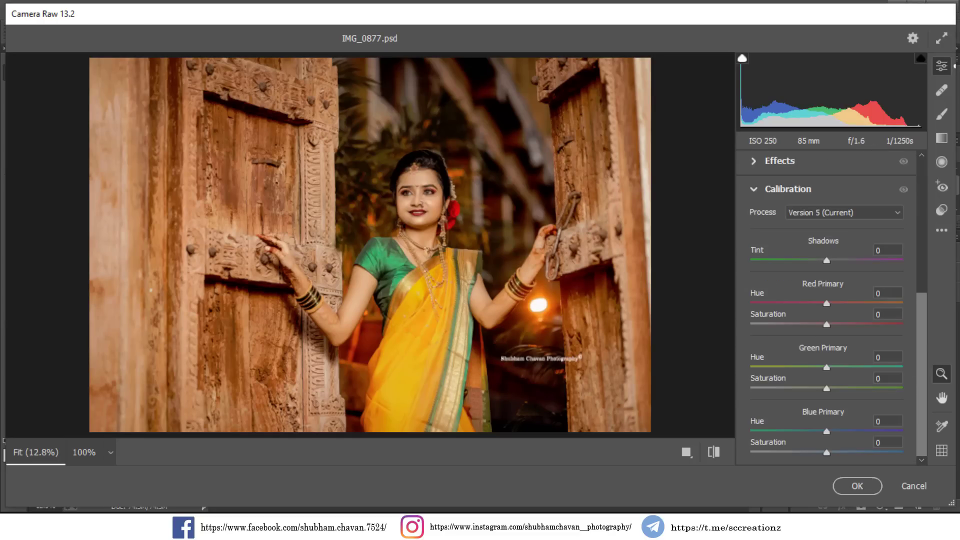
mouse_move(827, 453)
left_mouse_down()
mouse_move(791, 452)
mouse_move(805, 453)
left_mouse_up()
Apply the second Camera Raw grade with OK and look over the finished portrait.
left_click(857, 486)
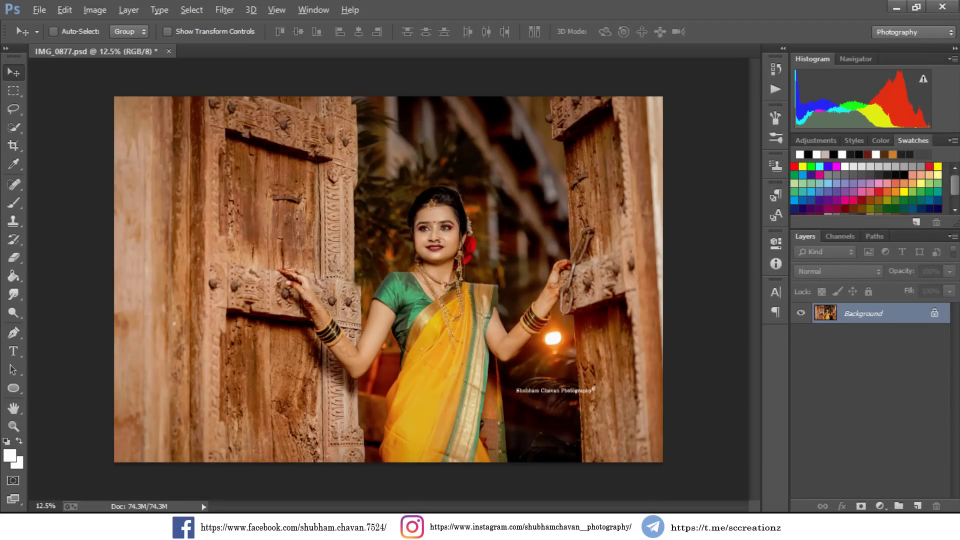
scroll(389, 279, "up", 3)
scroll(389, 279, "up", 2)
scroll(389, 279, "down", 4)
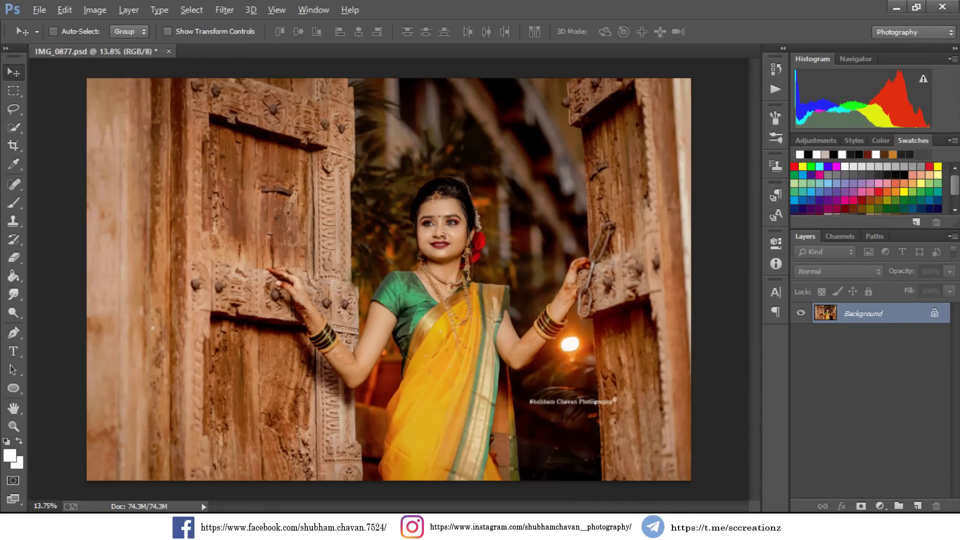
scroll(389, 281, "down", 1)
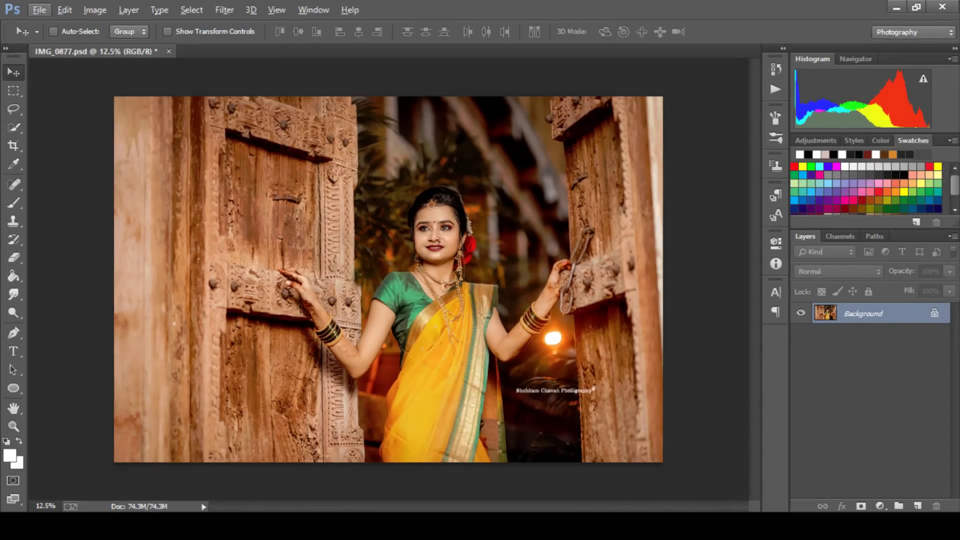